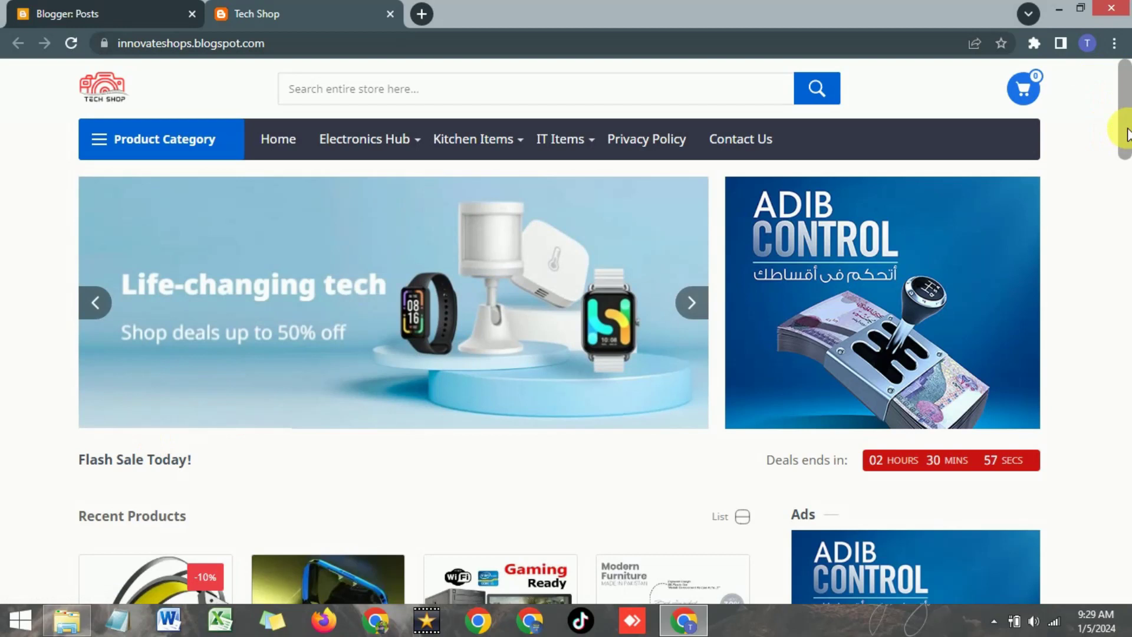
Examine the Tech Shop homepage, including its banners, flash sale section, recent products, labels and popular posts
scroll(1127, 133, "down", 6)
scroll(1081, 224, "up", 6)
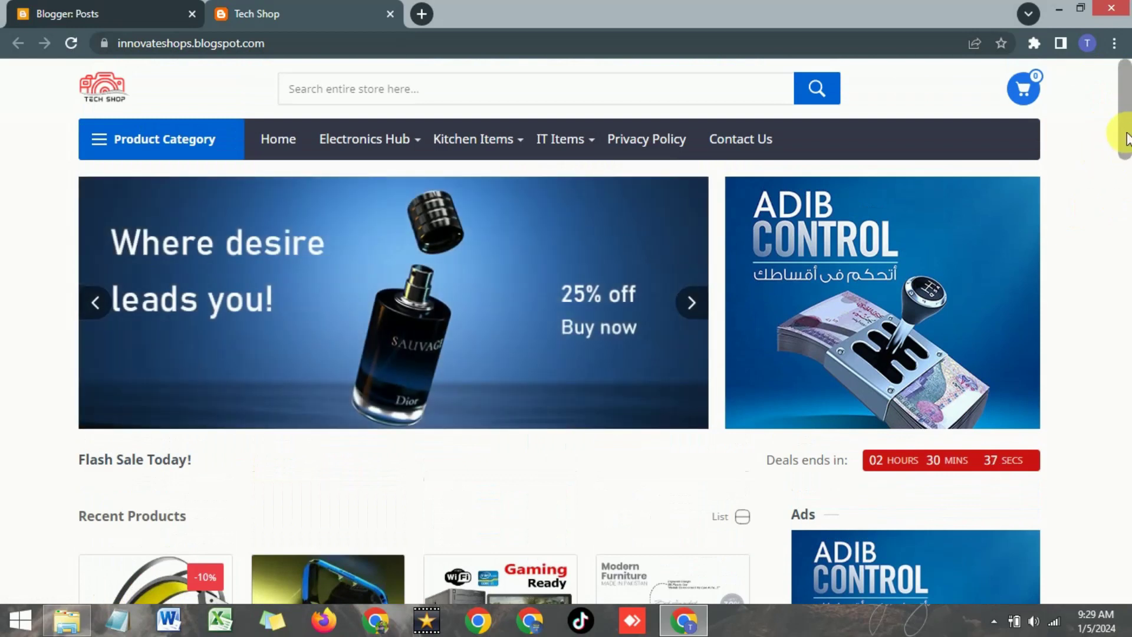
scroll(1129, 177, "down", 3)
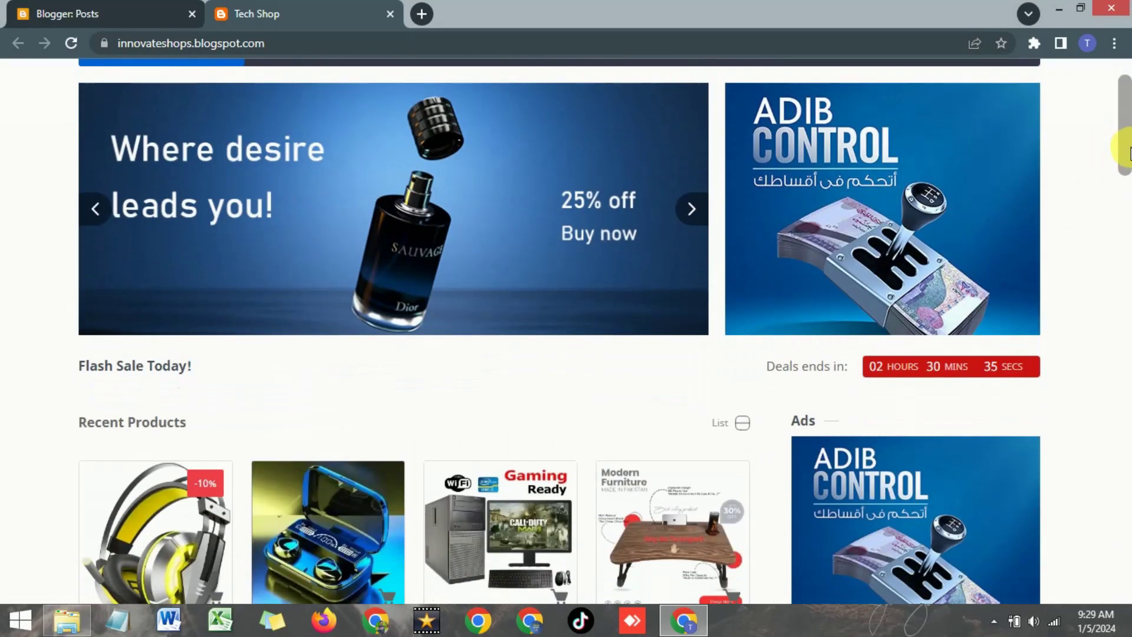
scroll(1131, 206, "down", 9)
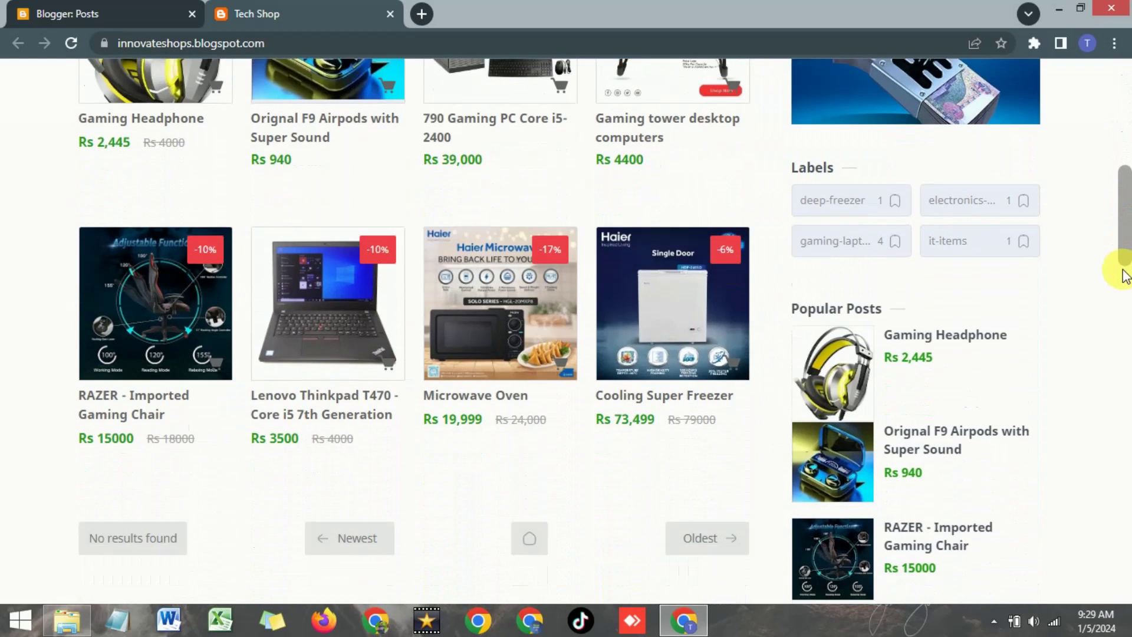
scroll(1121, 236, "up", 6)
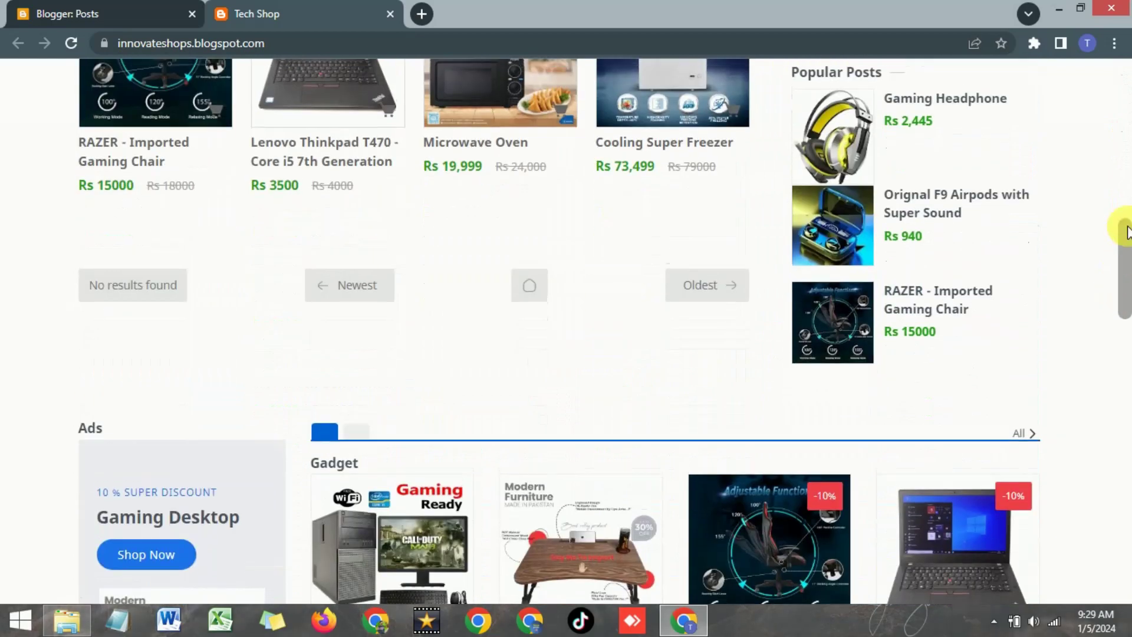
scroll(1123, 185, "up", 7)
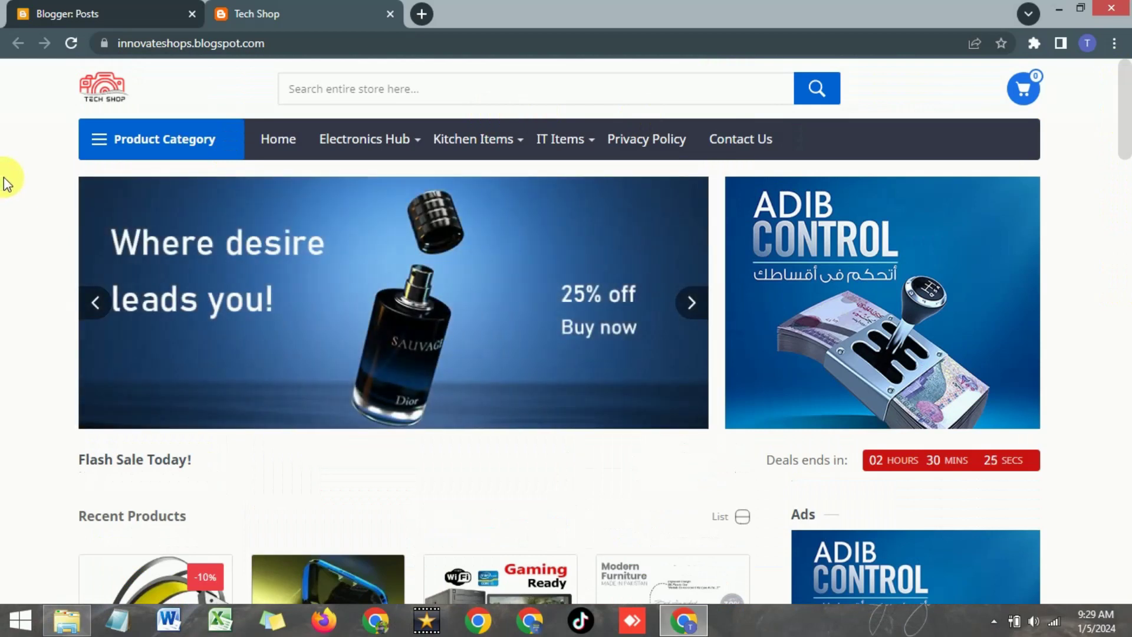
left_click_drag(1131, 102, 1127, 76)
scroll(11, 190, "down", 3)
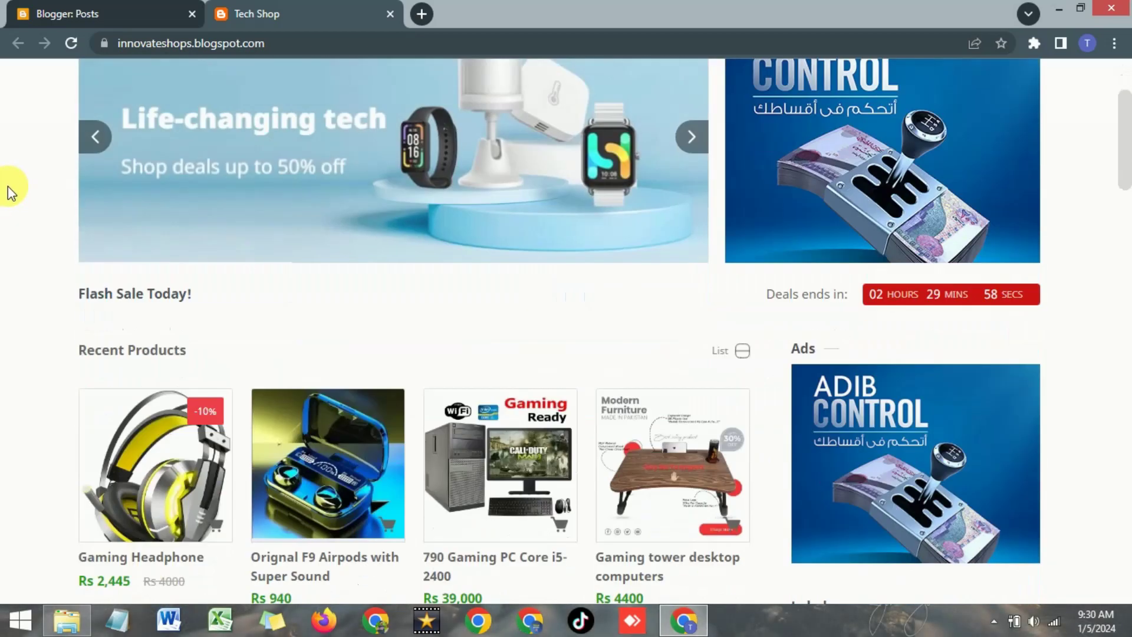
scroll(10, 190, "up", 3)
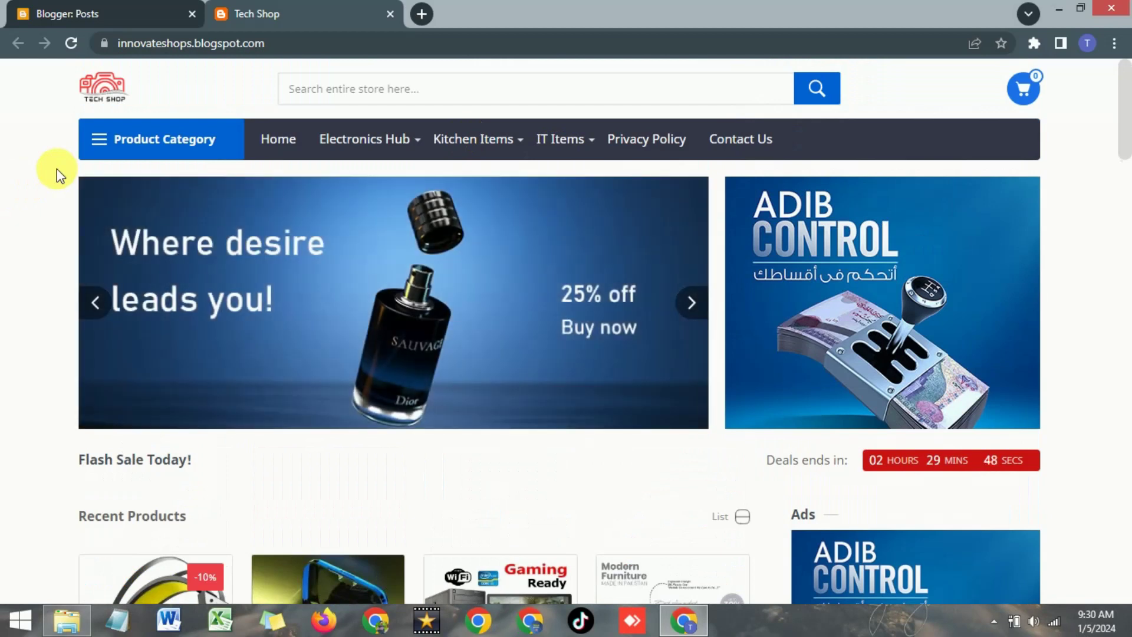
scroll(57, 169, "down", 8)
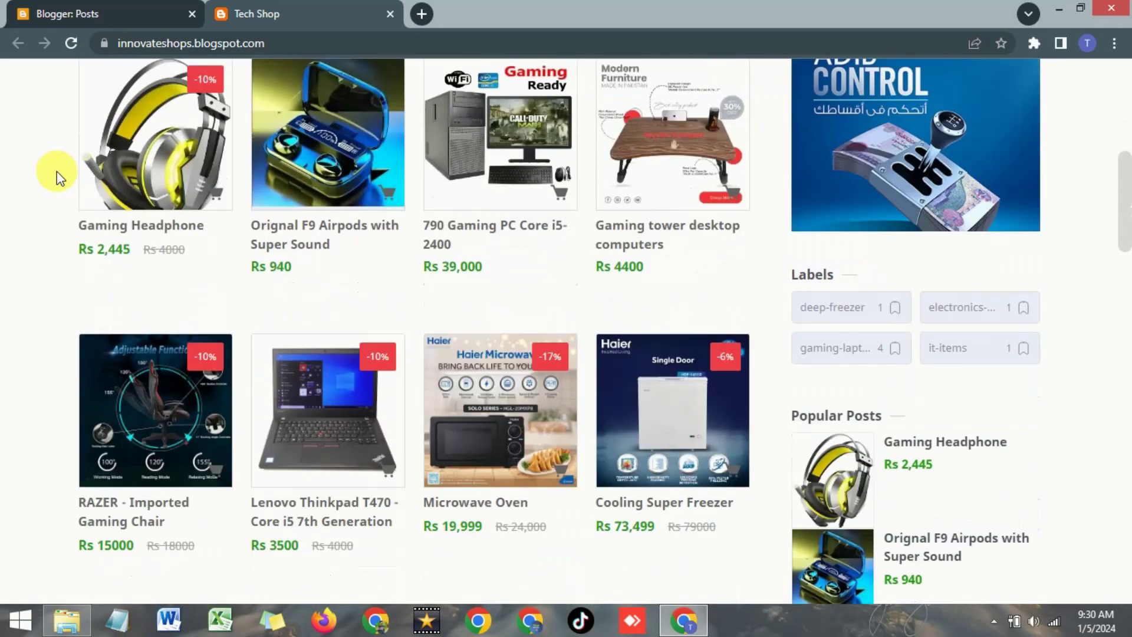
scroll(56, 175, "up", 8)
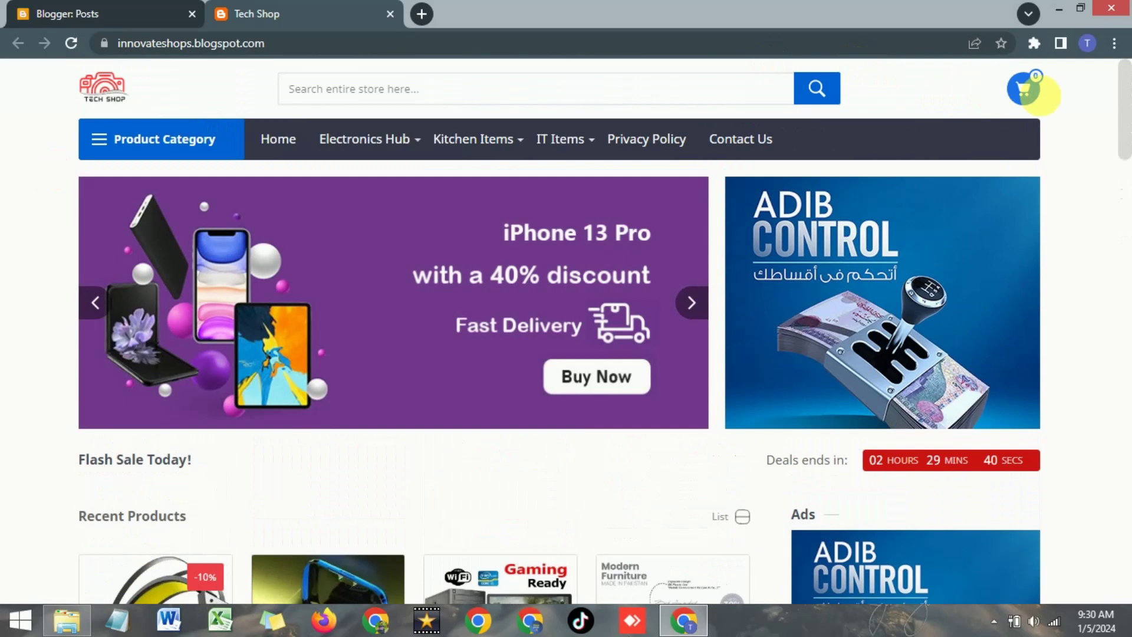
View the shopping cart's contents, subtotal and checkout options from the homepage, and close the cart
left_click(1030, 97)
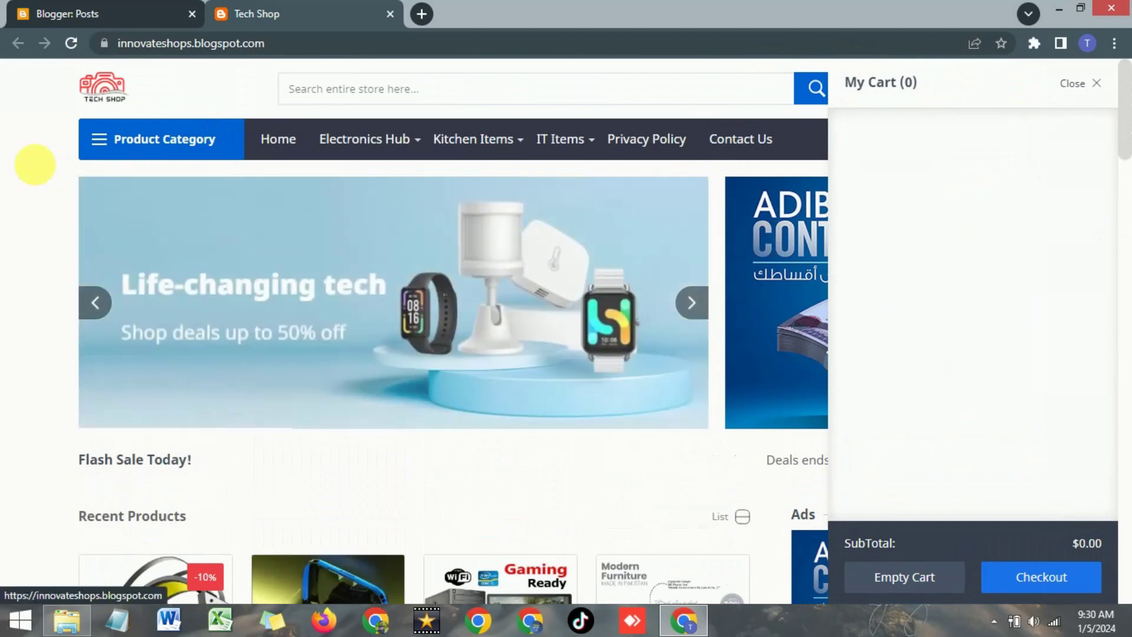
left_click(34, 162)
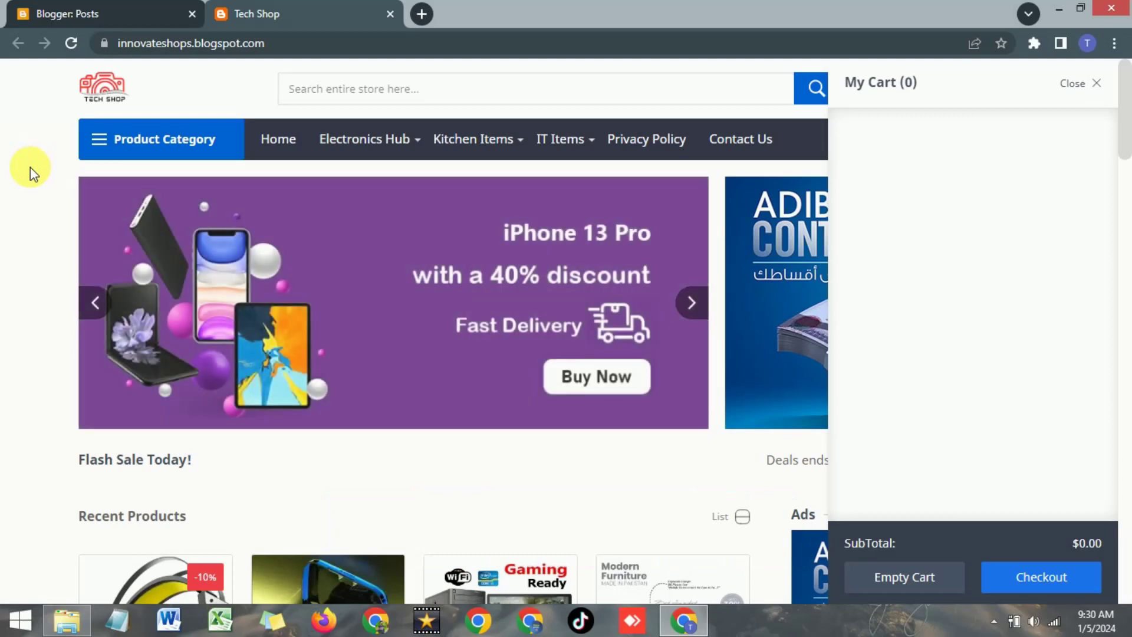
left_click(1098, 85)
scroll(8, 245, "down", 2)
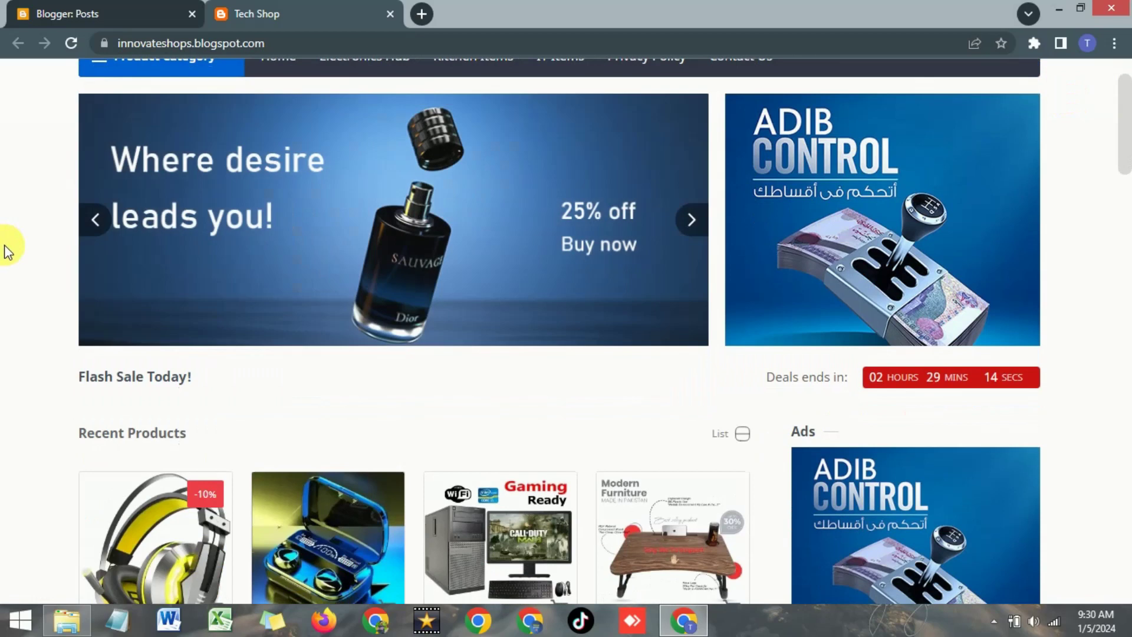
scroll(12, 244, "up", 2)
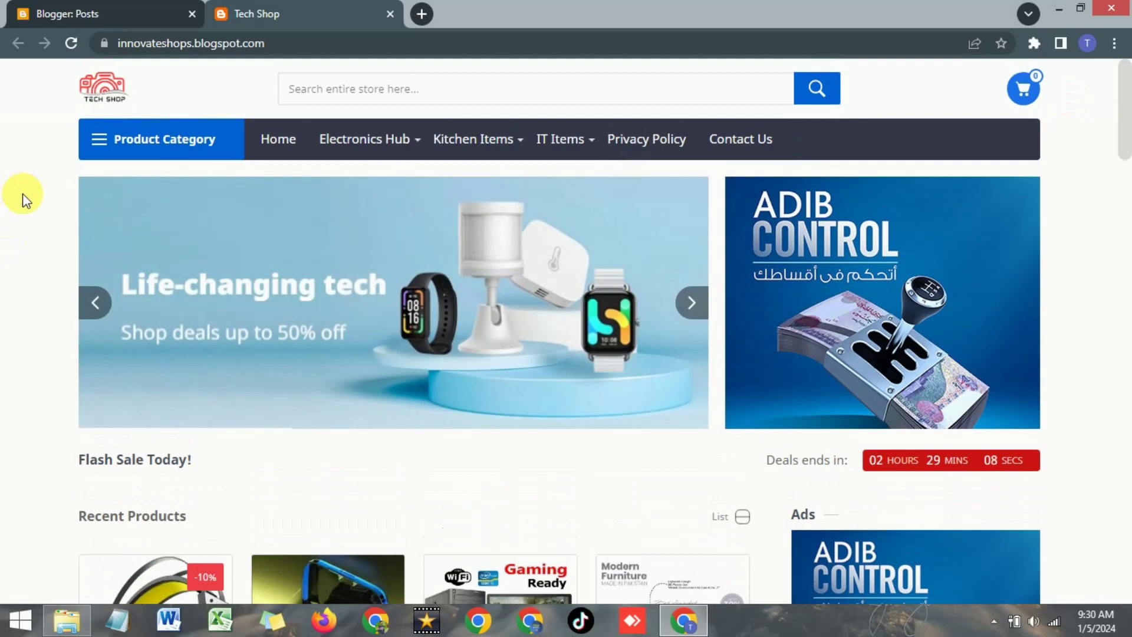
left_click(1025, 89)
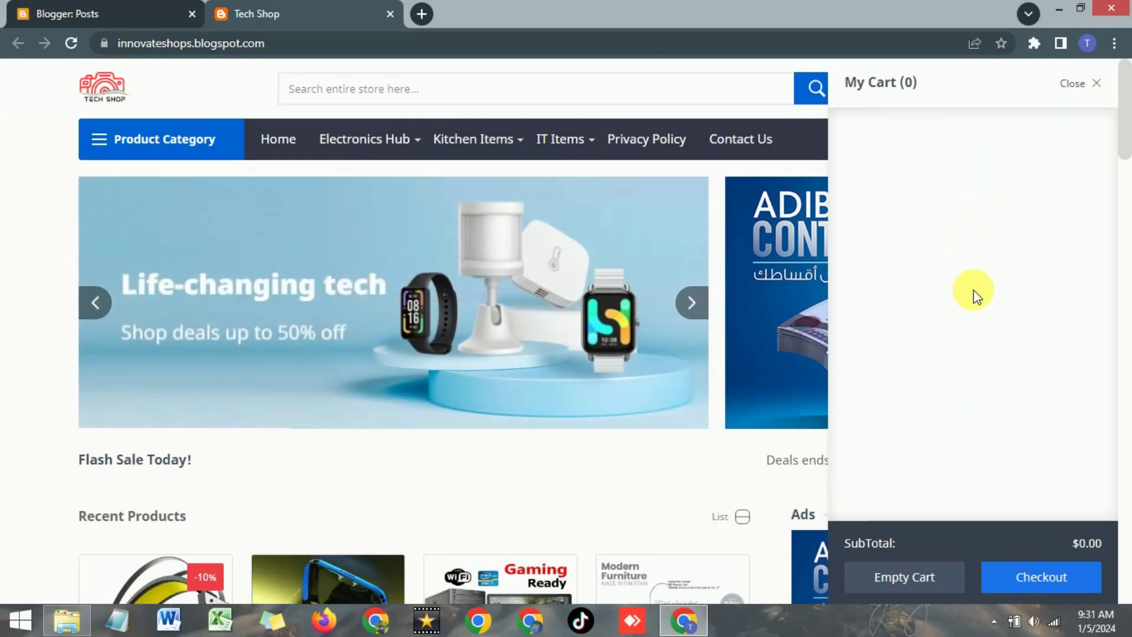
scroll(1005, 307, "down", 3)
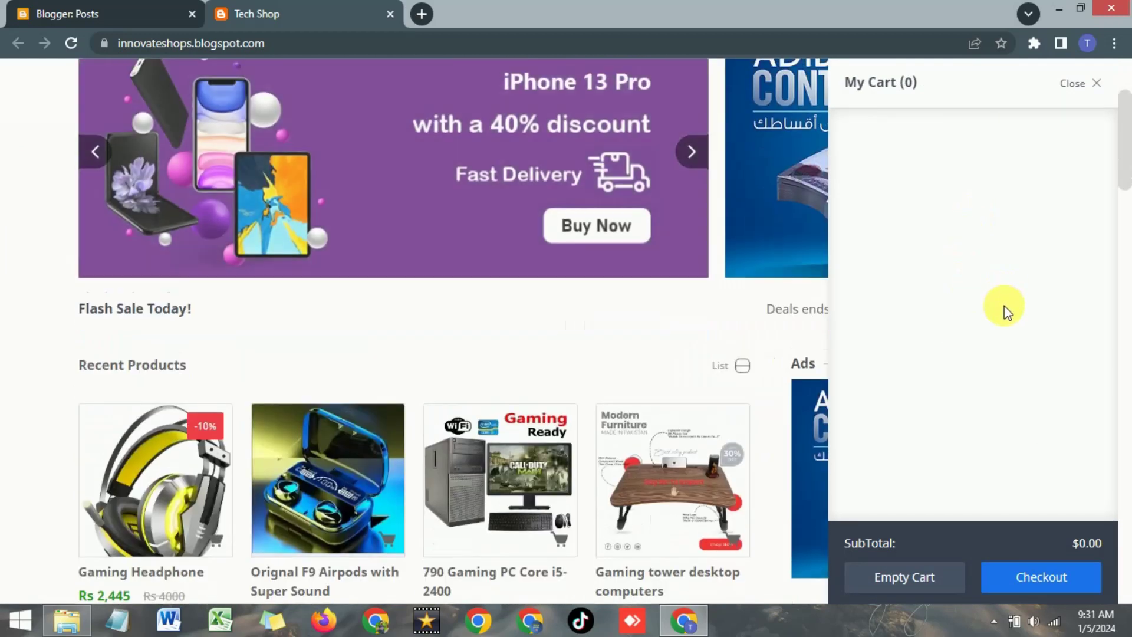
scroll(1007, 310, "up", 3)
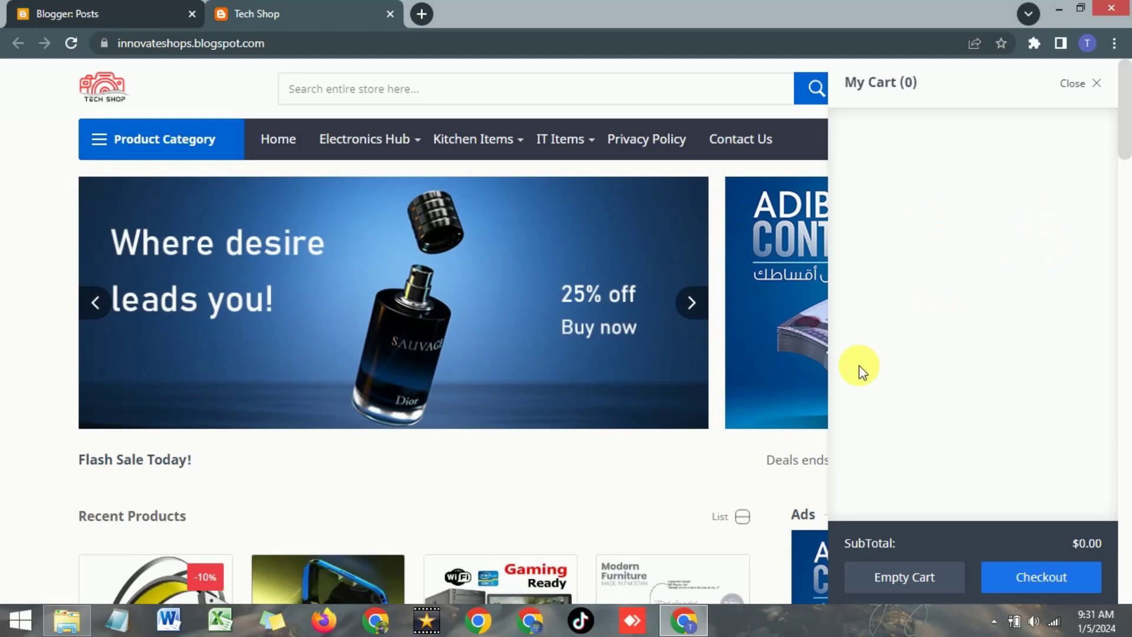
left_click(1101, 87)
Open the Gaming Headphone product from Recent Products and review its price, size and purchase options
scroll(328, 377, "down", 4)
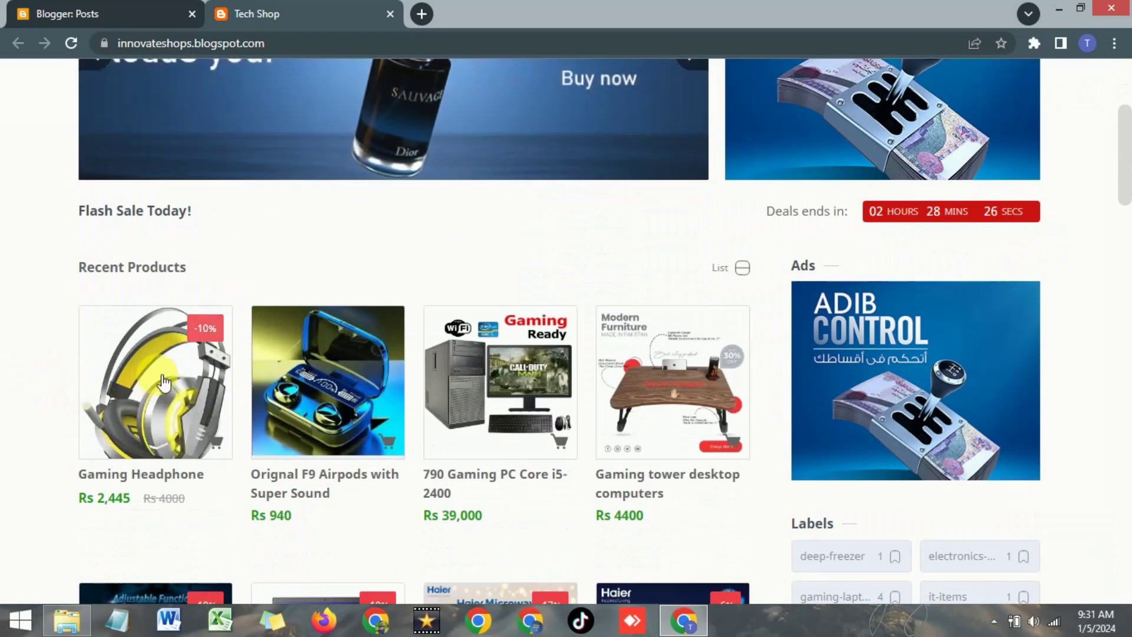
left_click(152, 426)
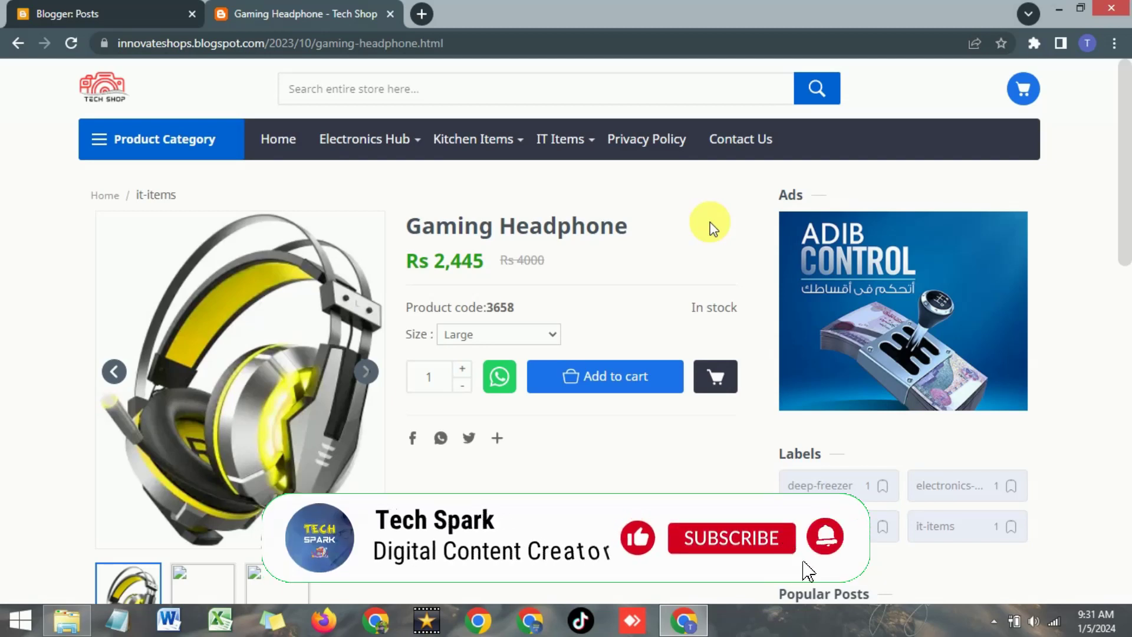
scroll(668, 235, "down", 1)
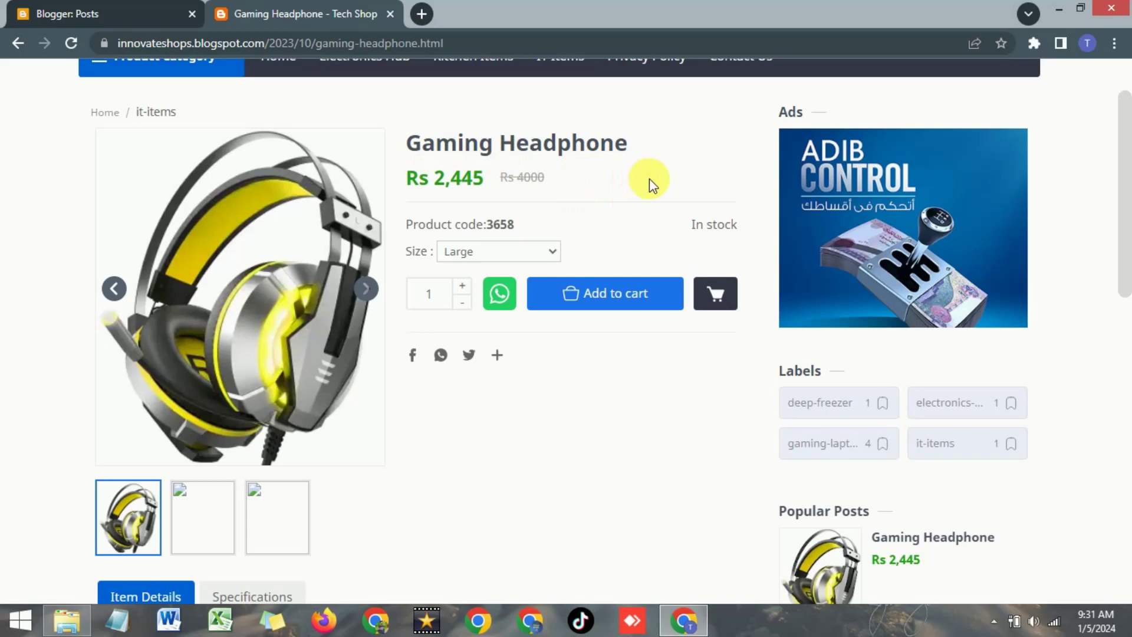
scroll(670, 191, "up", 2)
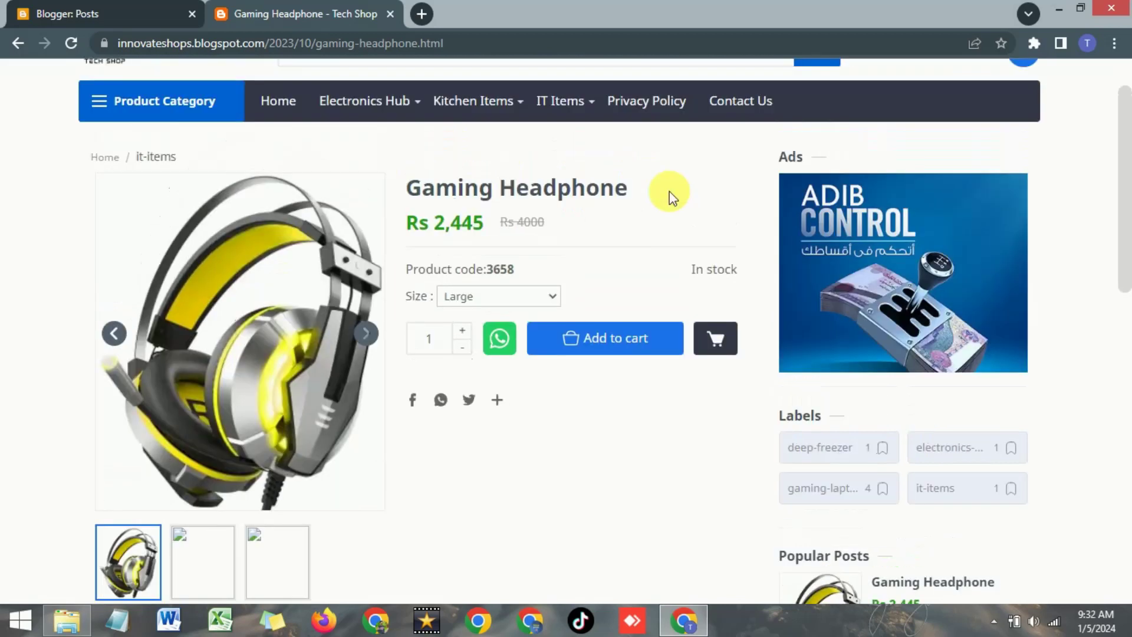
scroll(670, 191, "up", 1)
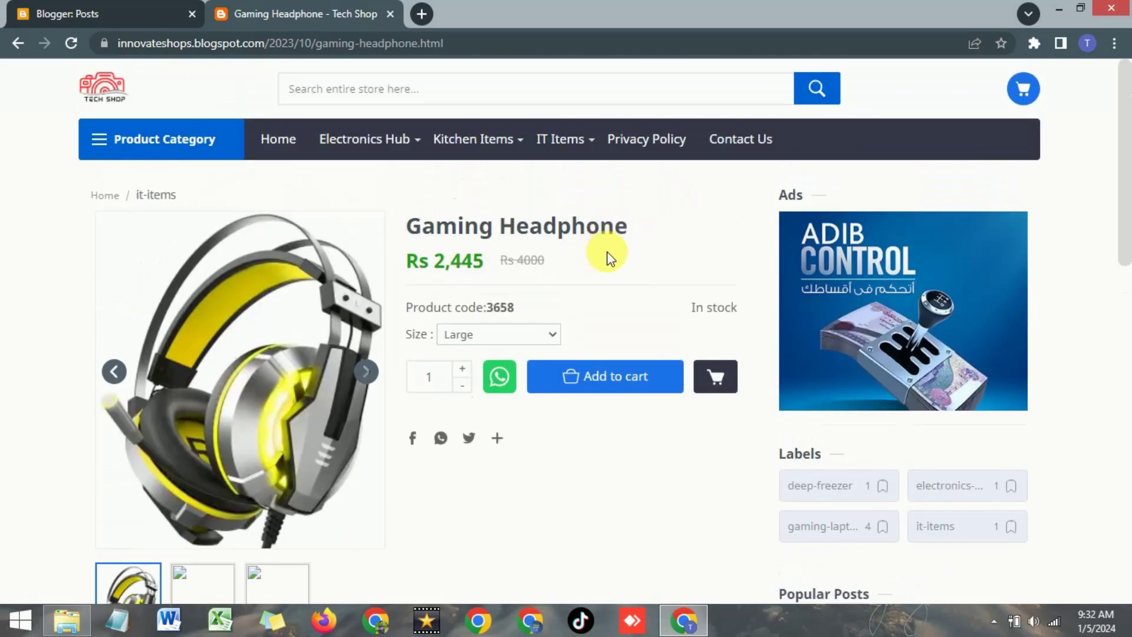
Add one Gaming Headphone in size Large to the cart and proceed to checkout
scroll(576, 255, "down", 2)
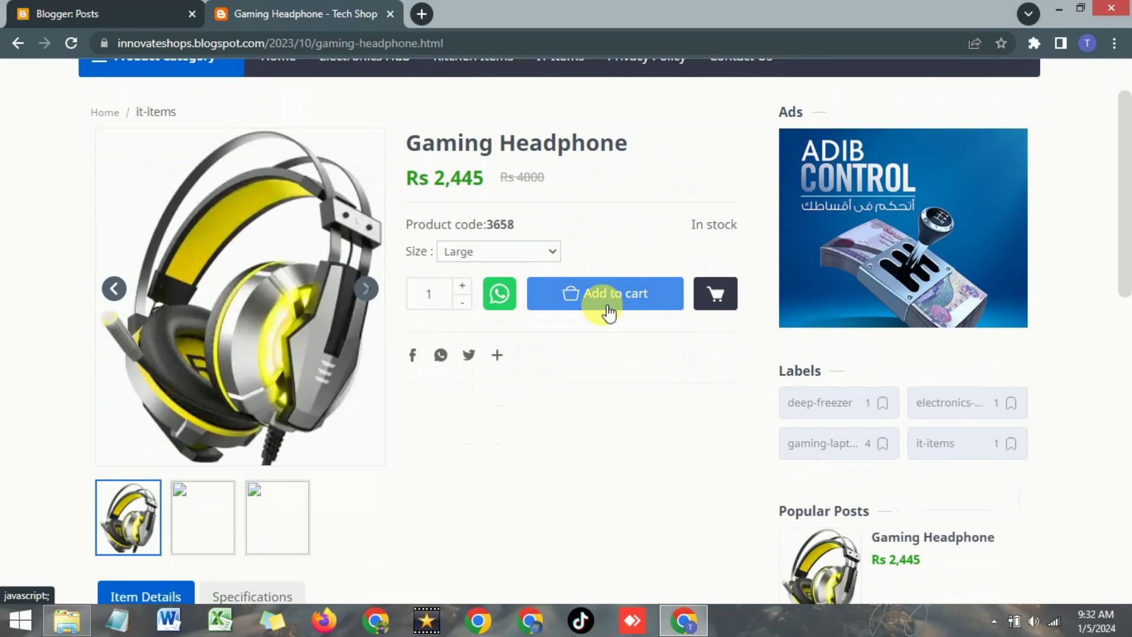
left_click(587, 295)
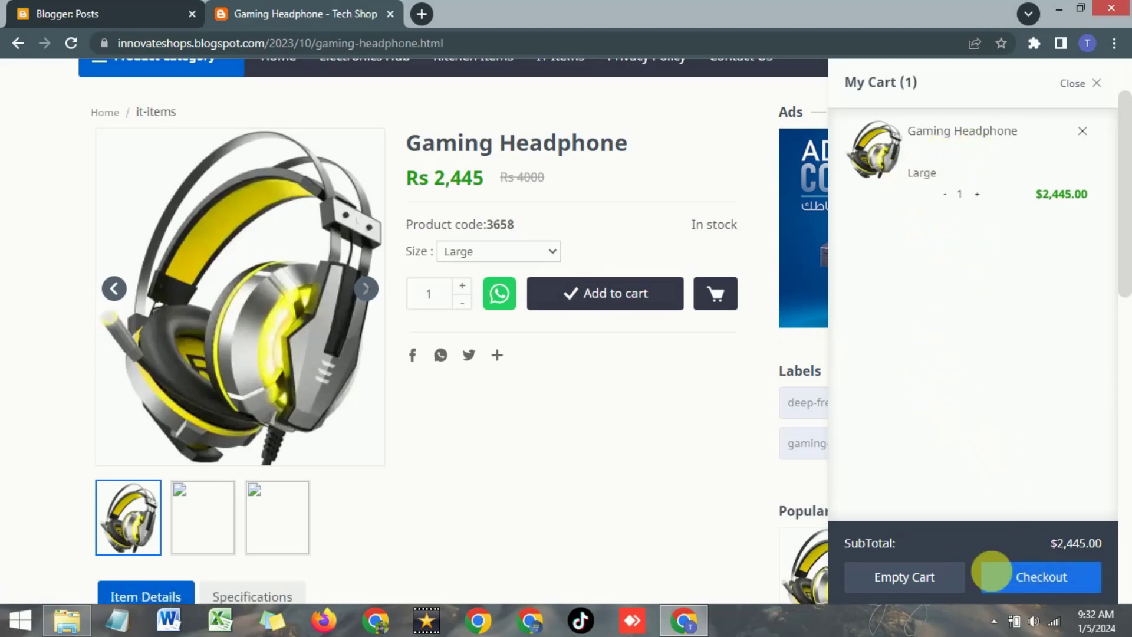
left_click(1024, 579)
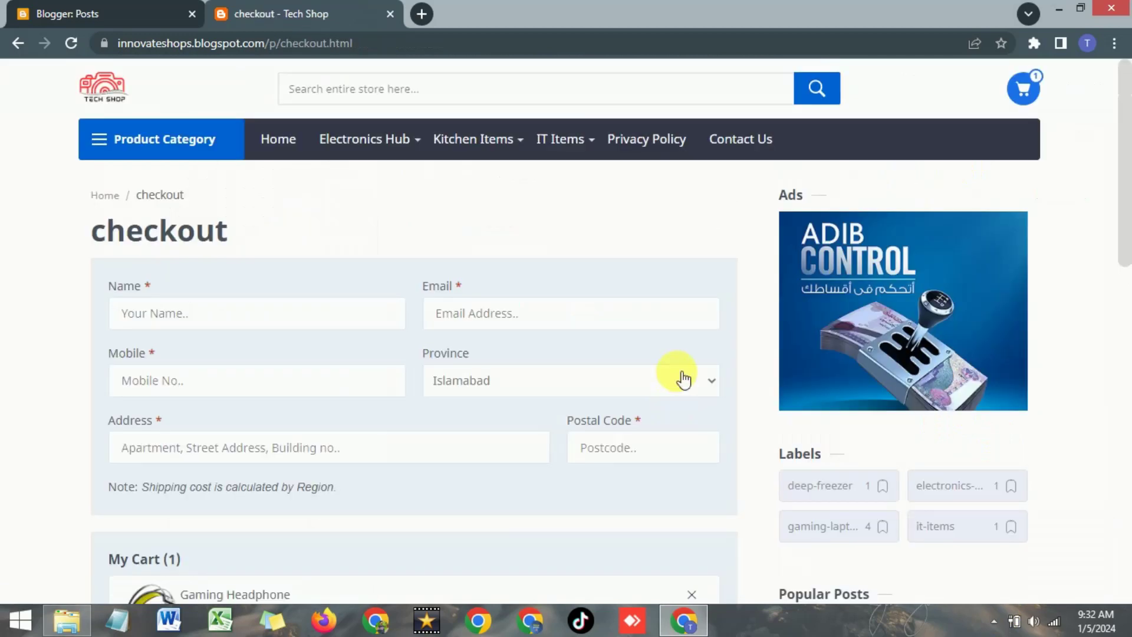
Examine the checkout form's customer detail fields and the available provinces without changing the selected province
scroll(289, 253, "down", 1)
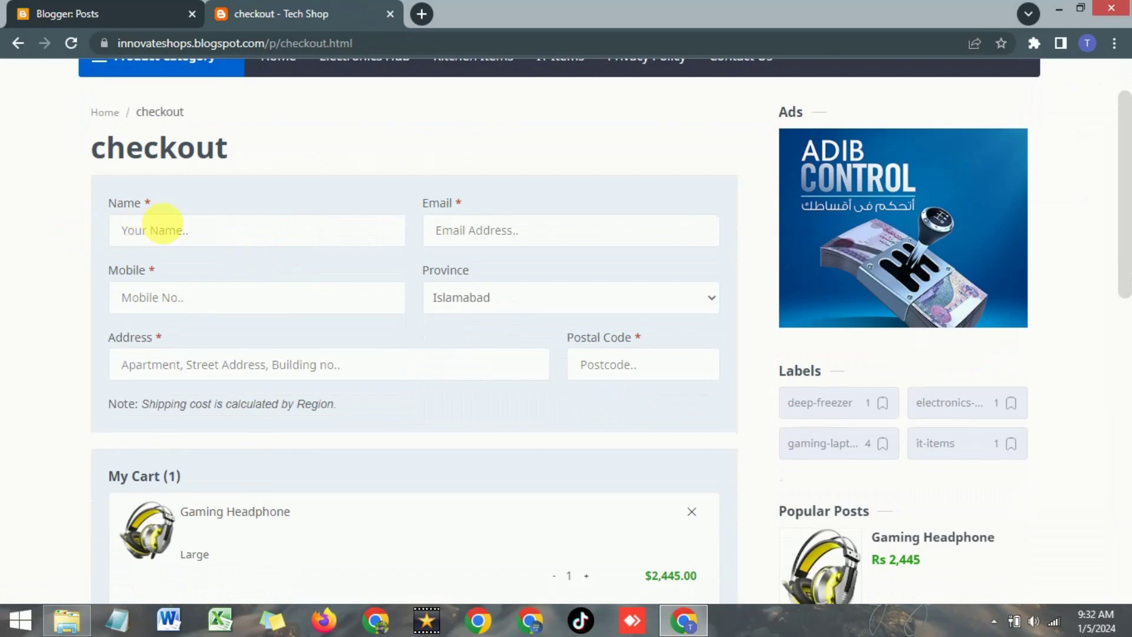
scroll(156, 246, "down", 1)
scroll(154, 243, "up", 1)
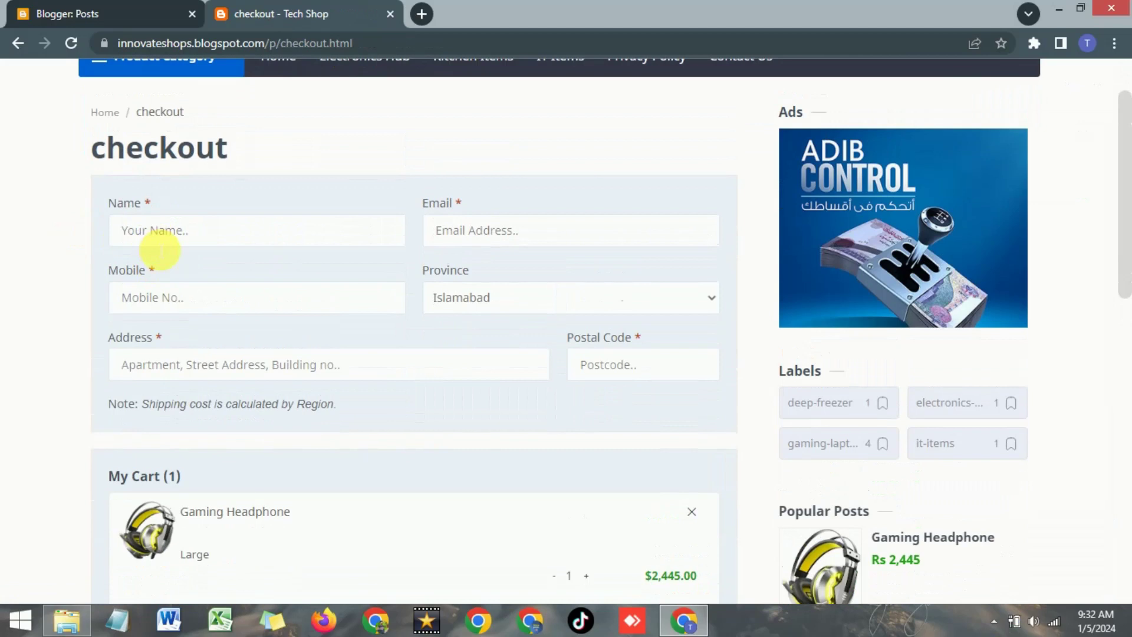
left_click(165, 231)
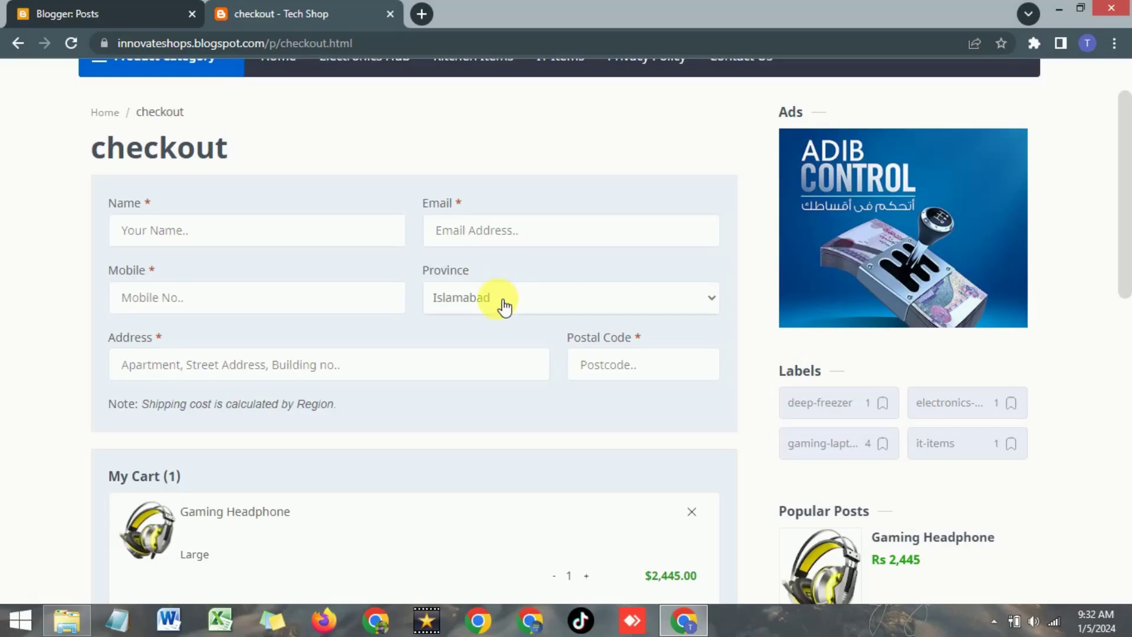
left_click(502, 302)
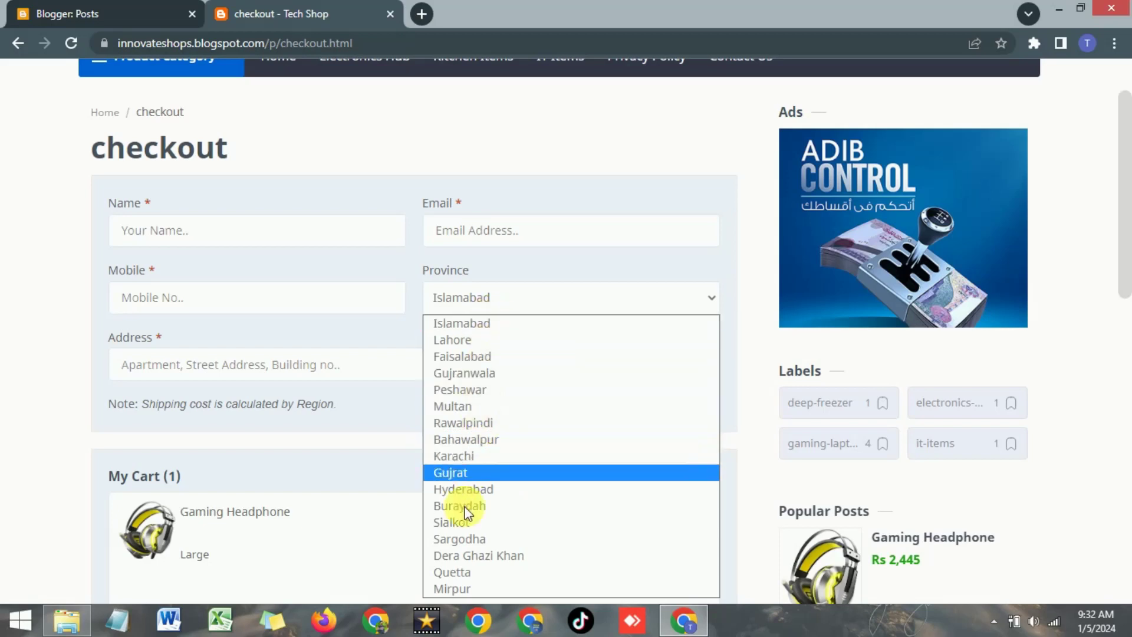
left_click(559, 266)
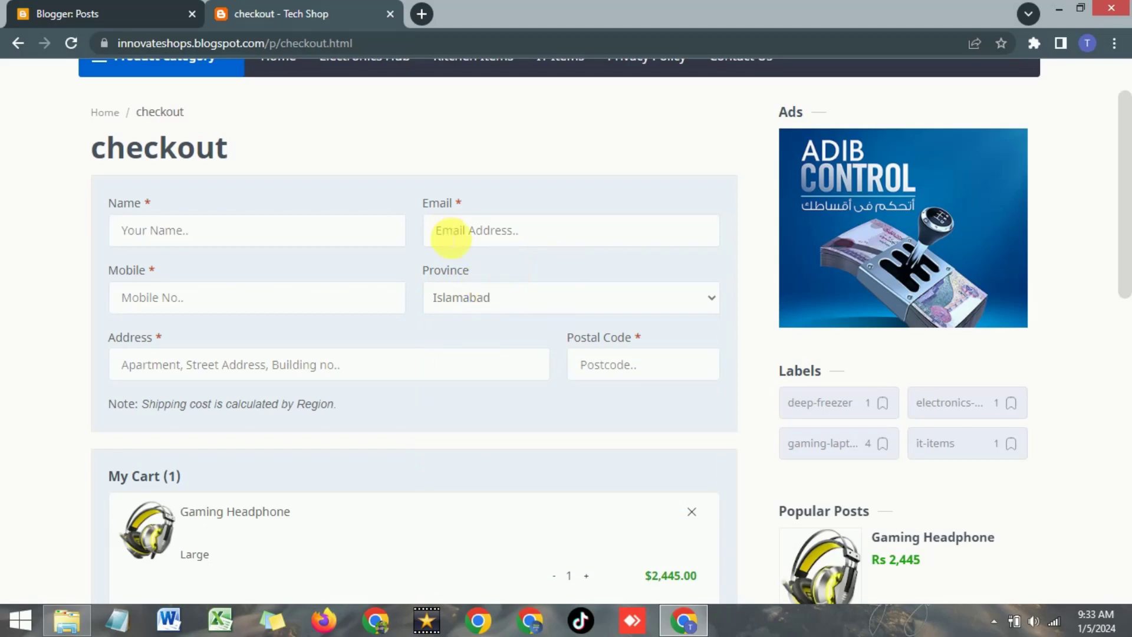
Choose Cash on Delivery (COD) as the payment method for the order
scroll(449, 235, "down", 2)
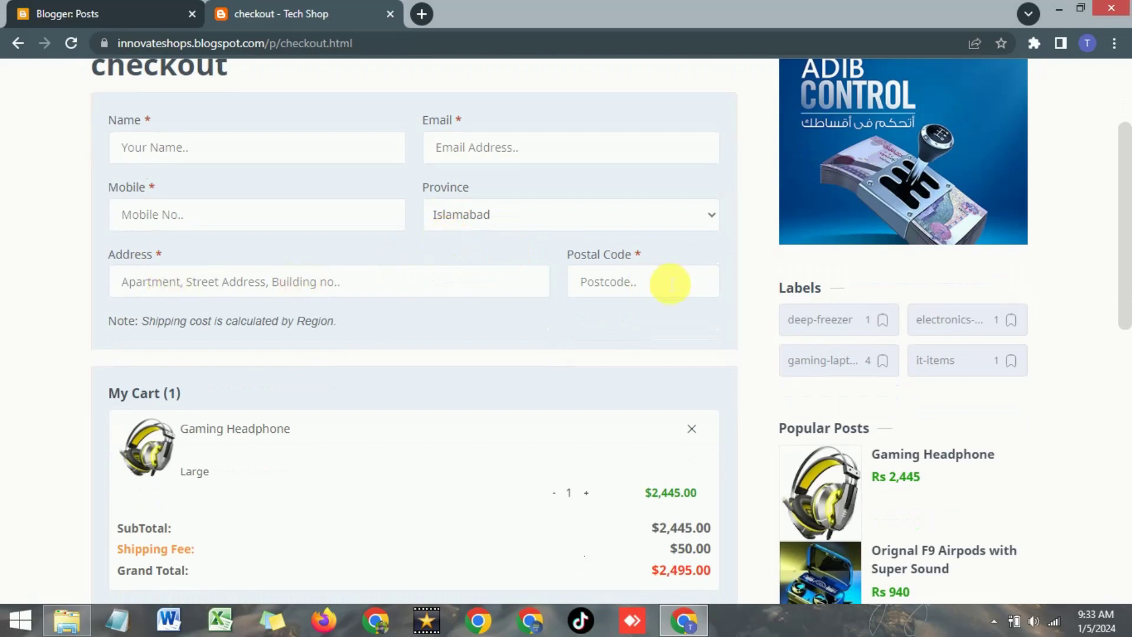
scroll(670, 283, "down", 4)
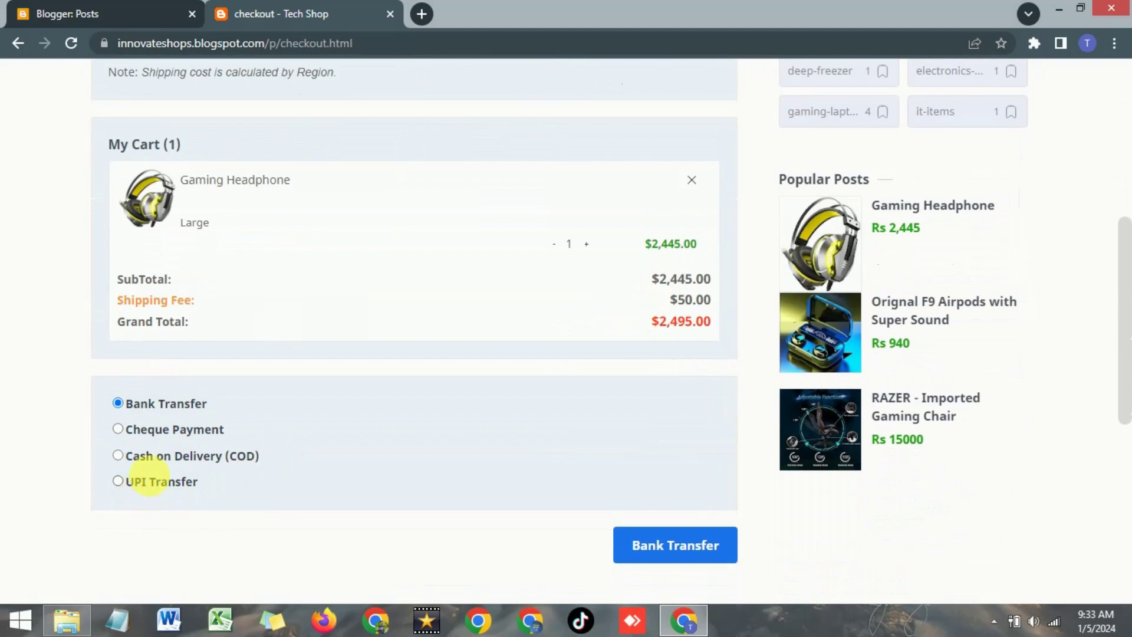
left_click(118, 456)
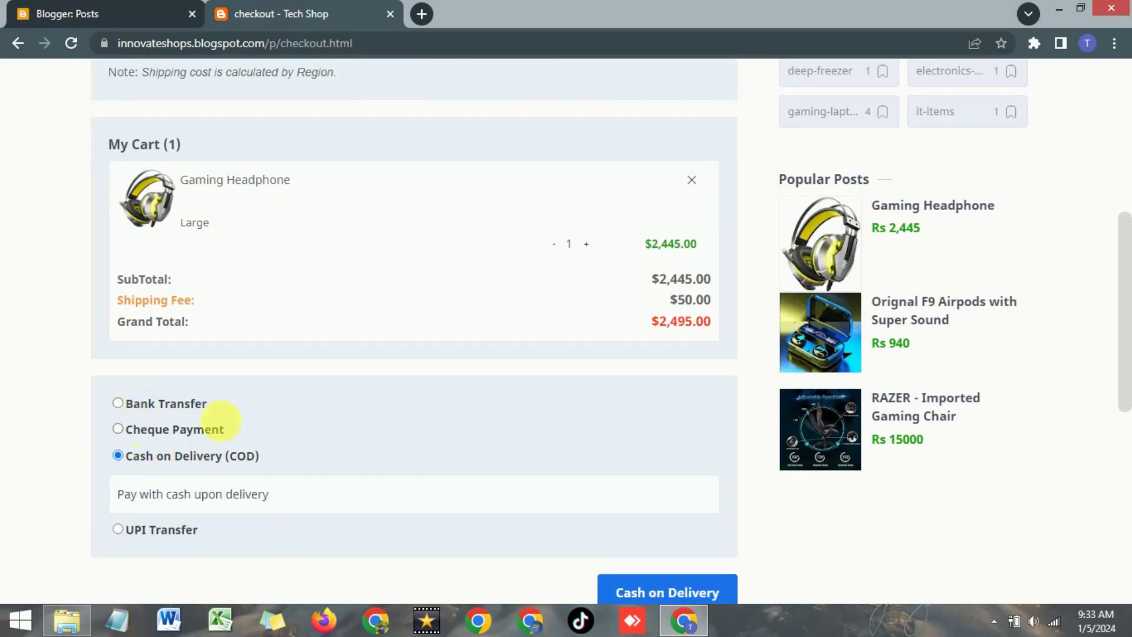
scroll(518, 417, "down", 1)
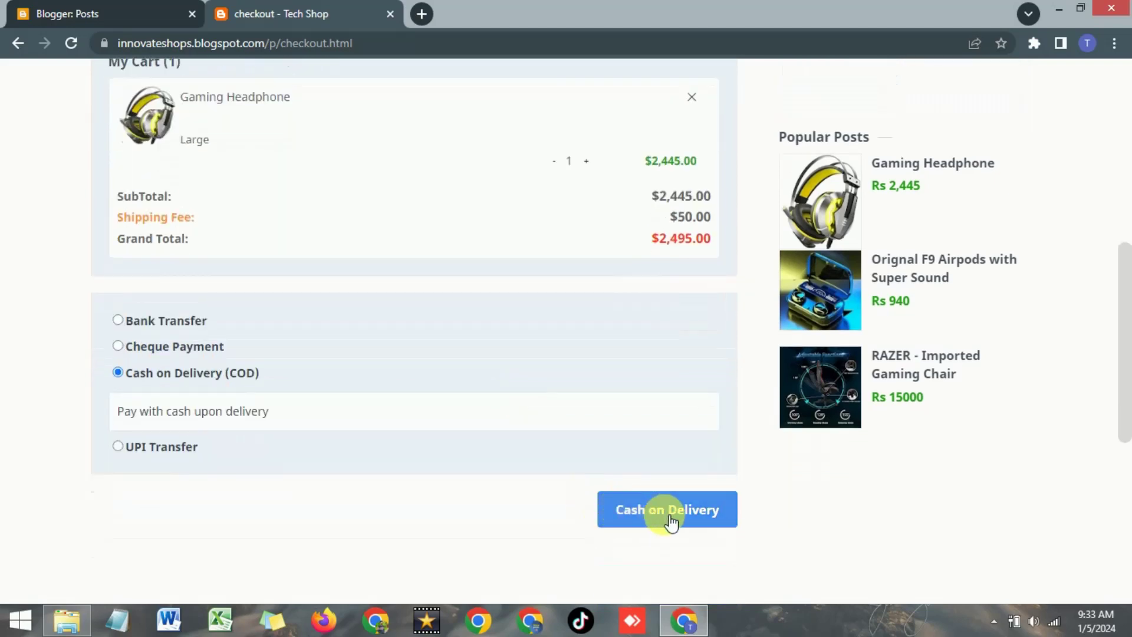
scroll(620, 507, "up", 3)
scroll(619, 510, "up", 3)
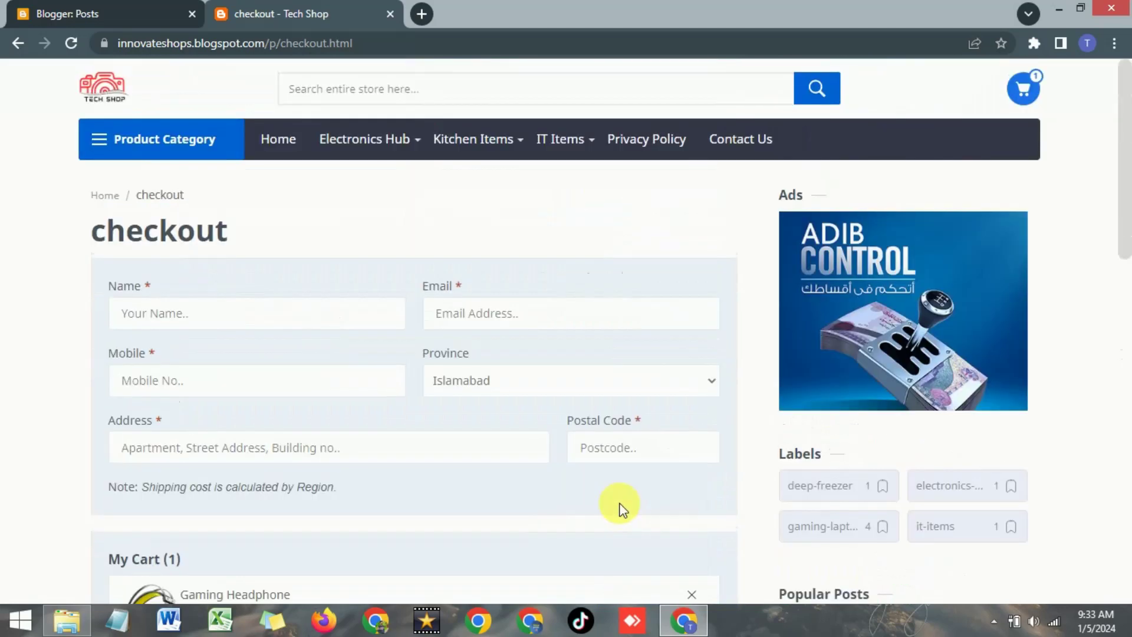
scroll(690, 266, "down", 3)
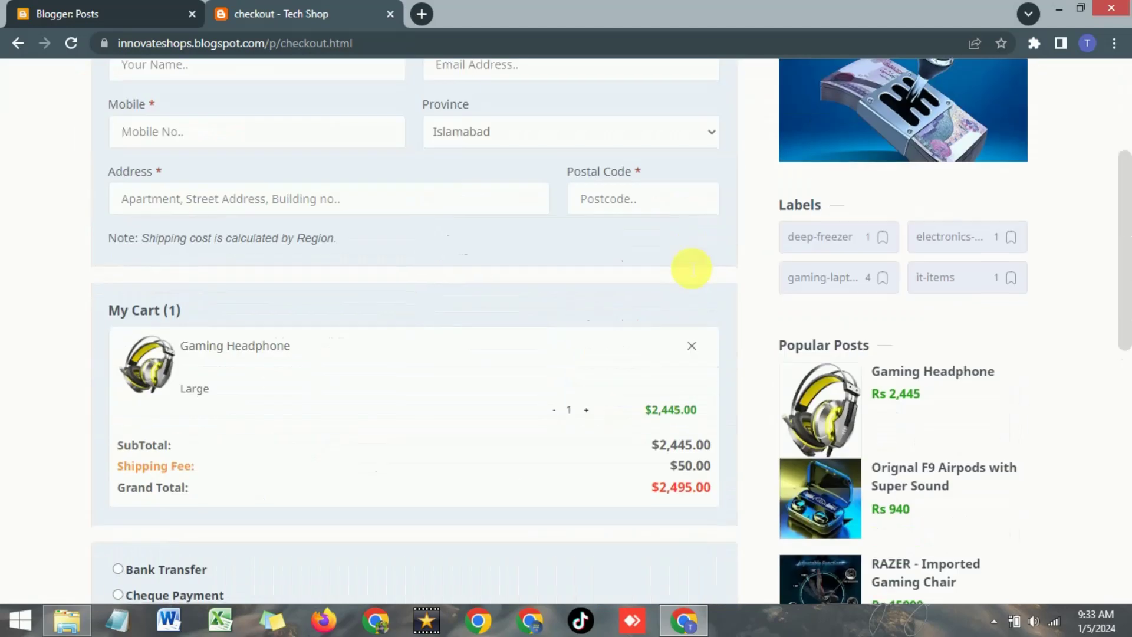
Leave the checkout page and return to the Tech Shop home page
scroll(692, 268, "up", 3)
left_click(159, 138)
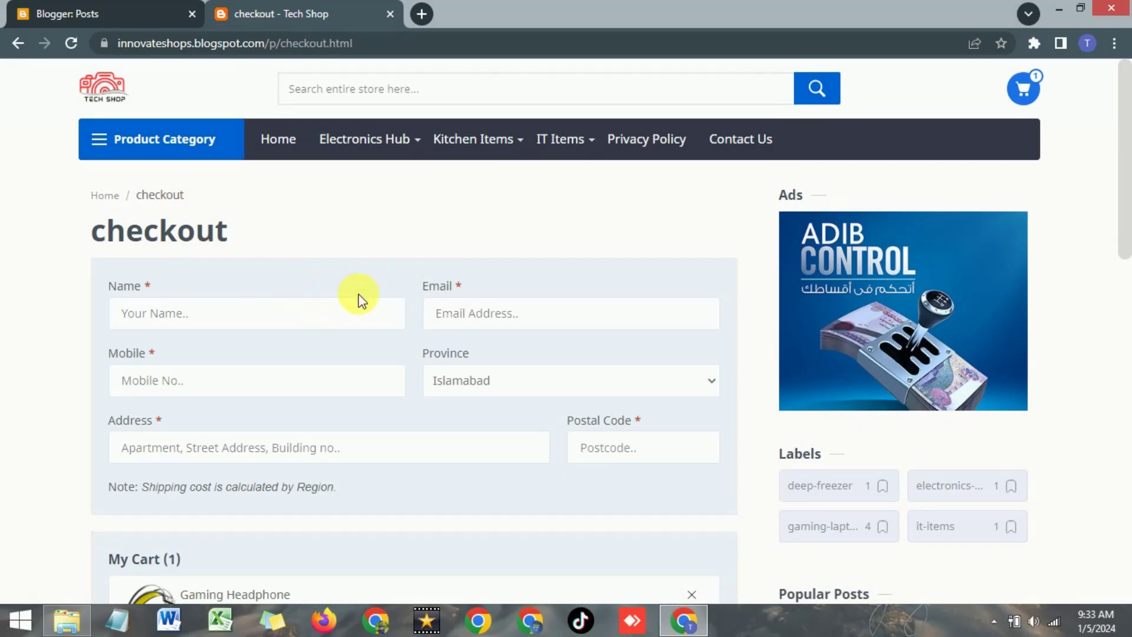
scroll(365, 305, "down", 2)
scroll(365, 306, "up", 2)
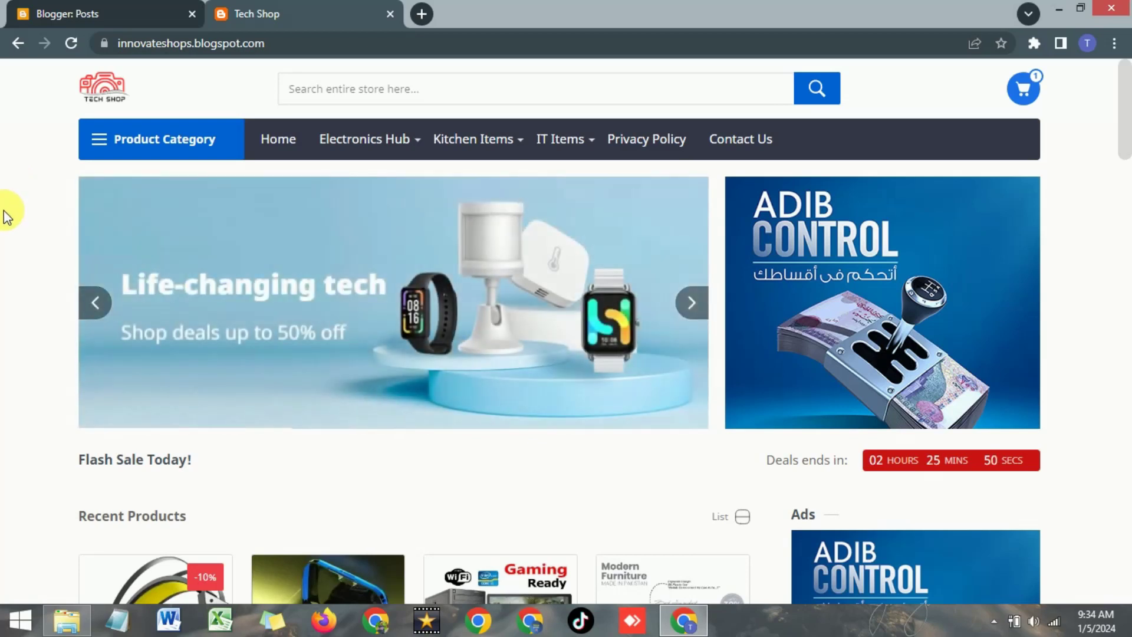
Examine the home page's promotional banners, Flash Sale countdown and the products listed under Recent Products
scroll(8, 195, "down", 2)
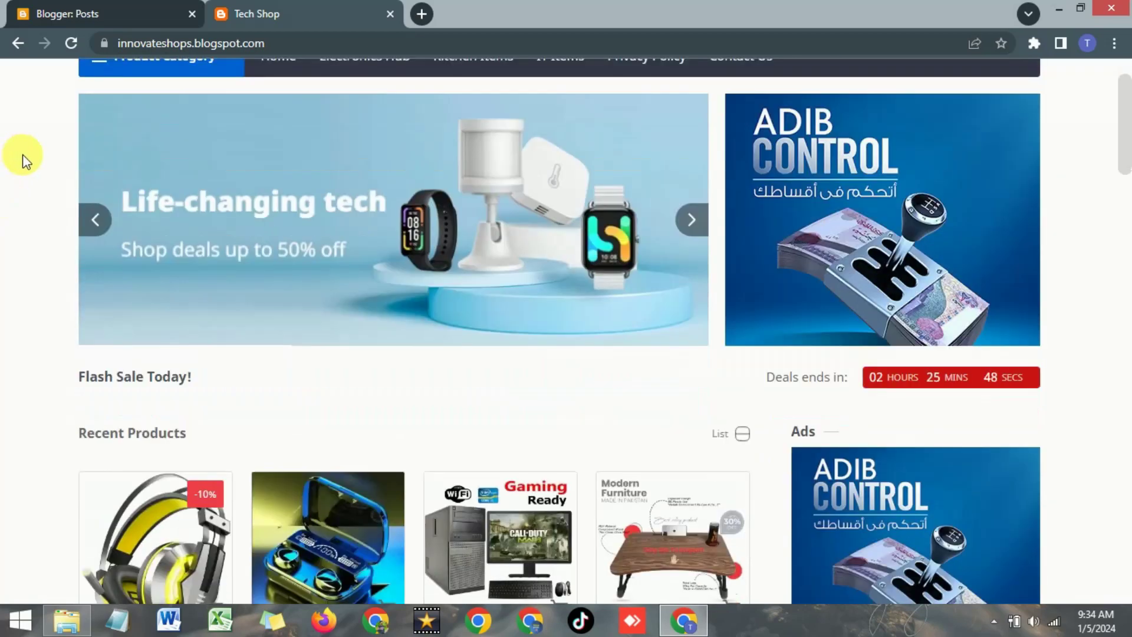
scroll(46, 177, "down", 2)
scroll(47, 203, "up", 4)
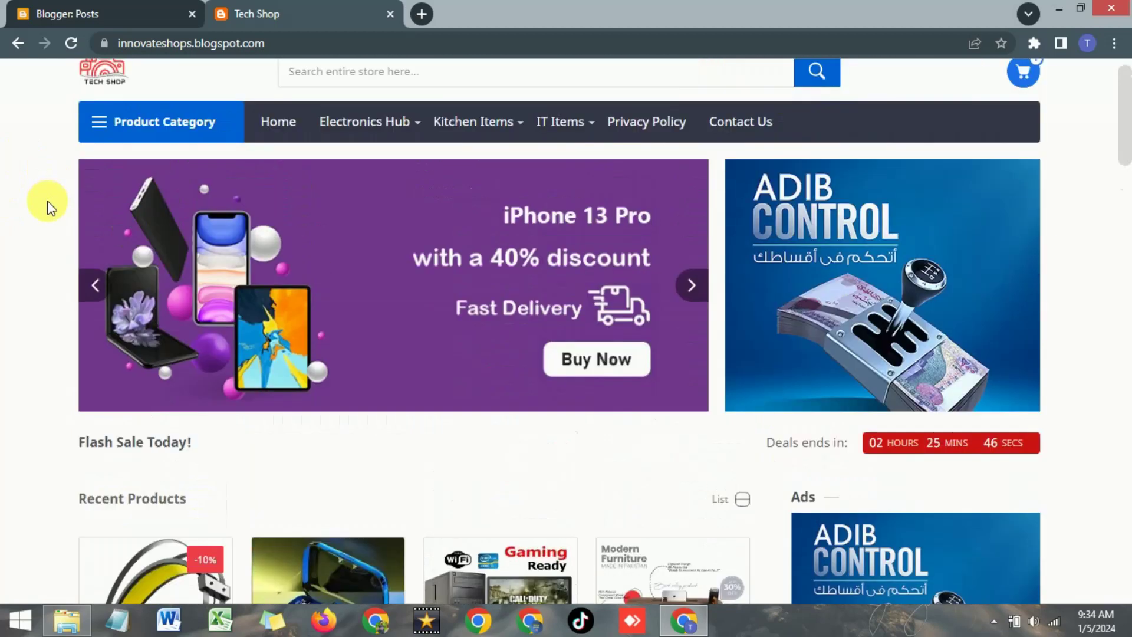
scroll(48, 207, "down", 6)
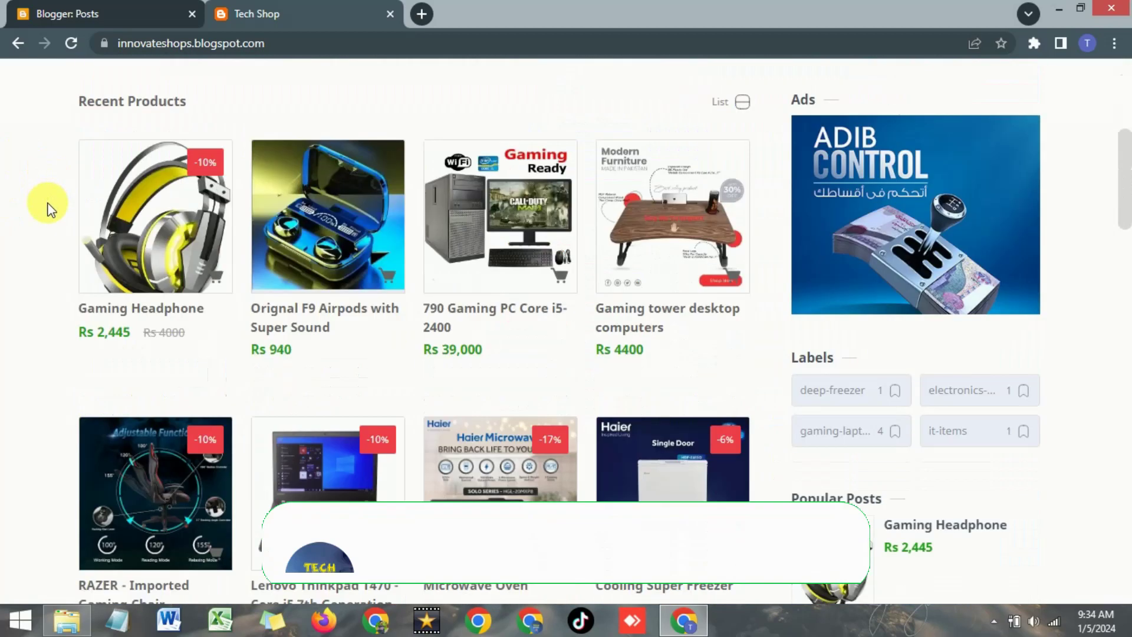
scroll(48, 204, "up", 5)
scroll(46, 202, "down", 5)
scroll(347, 233, "up", 6)
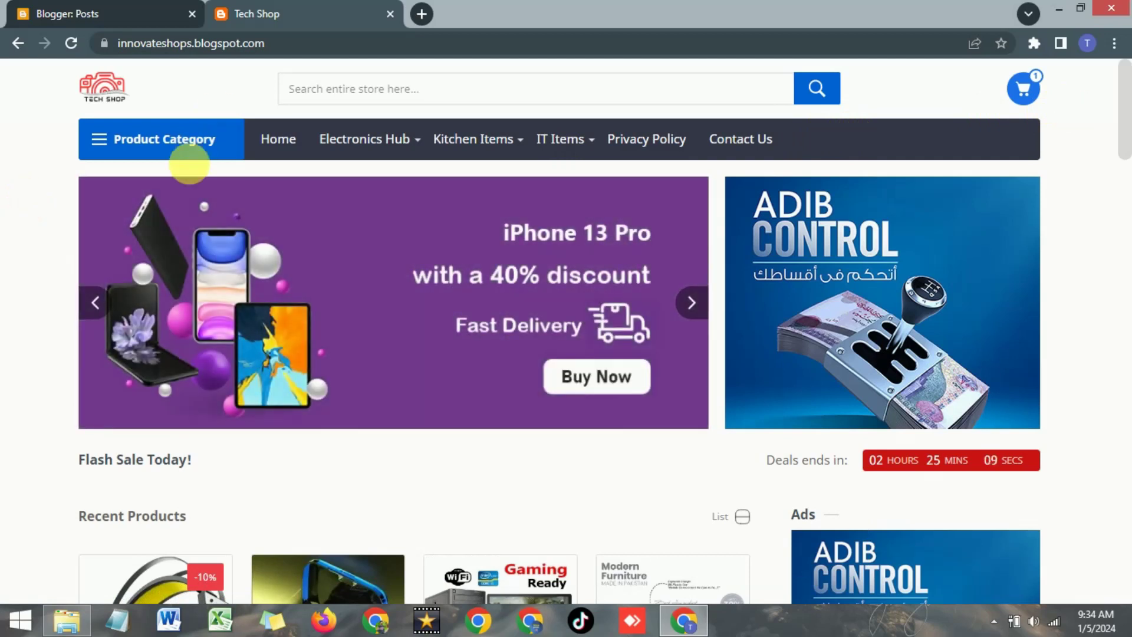
scroll(760, 276, "down", 7)
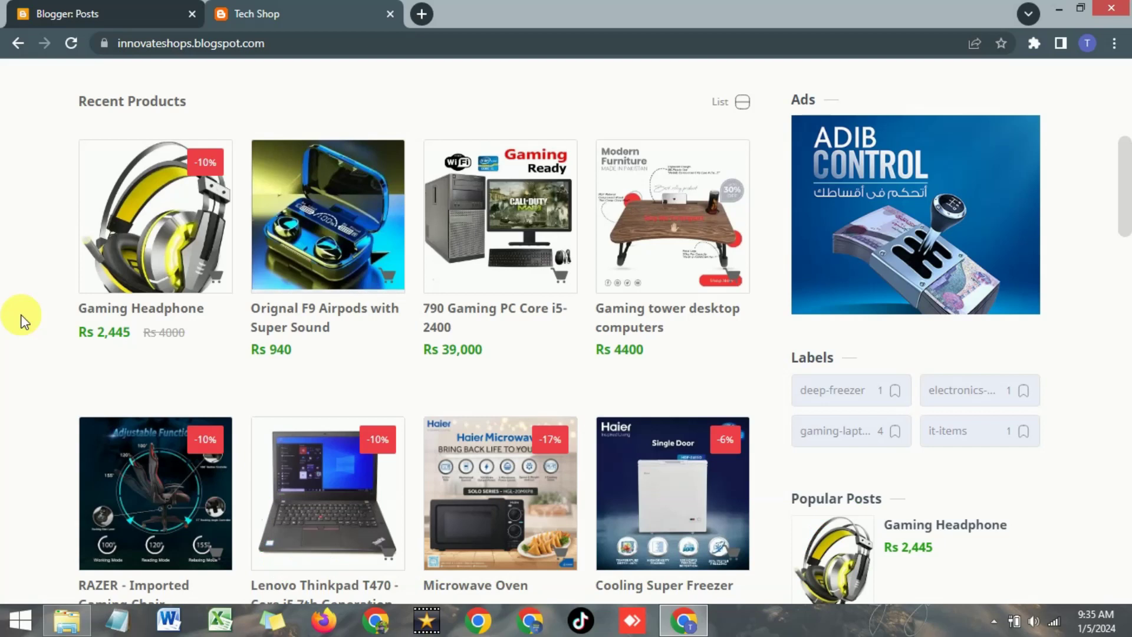
scroll(51, 294, "up", 7)
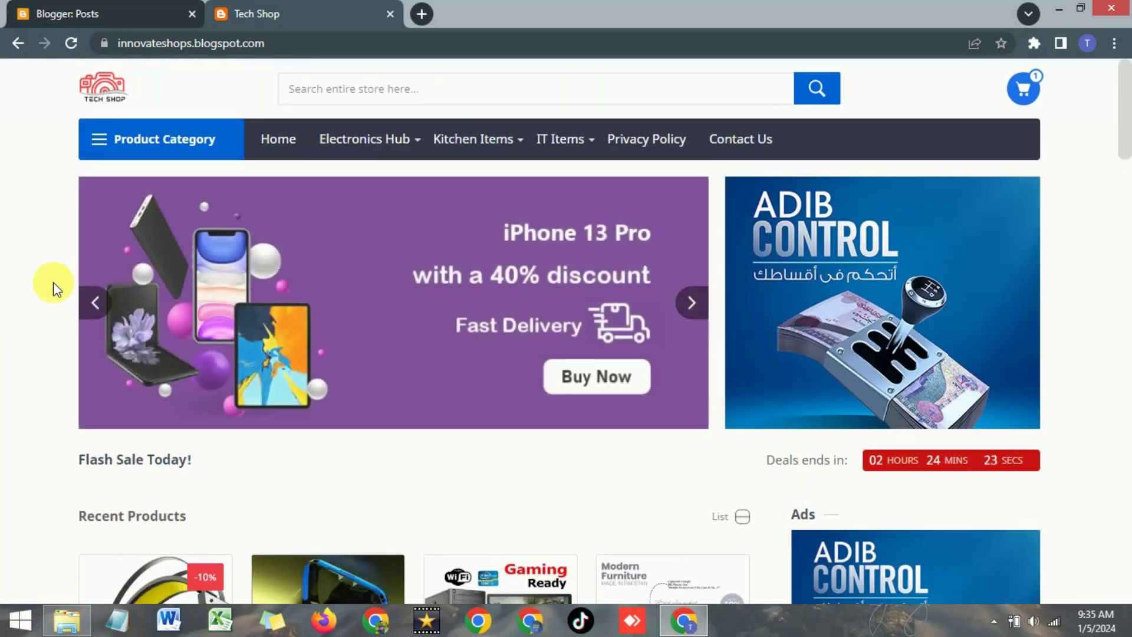
Review the home page layout from Recent Products and Popular Posts down to the Gadget section and its Gaming Desktop ad
scroll(53, 282, "down", 3)
scroll(53, 282, "down", 4)
scroll(53, 282, "down", 7)
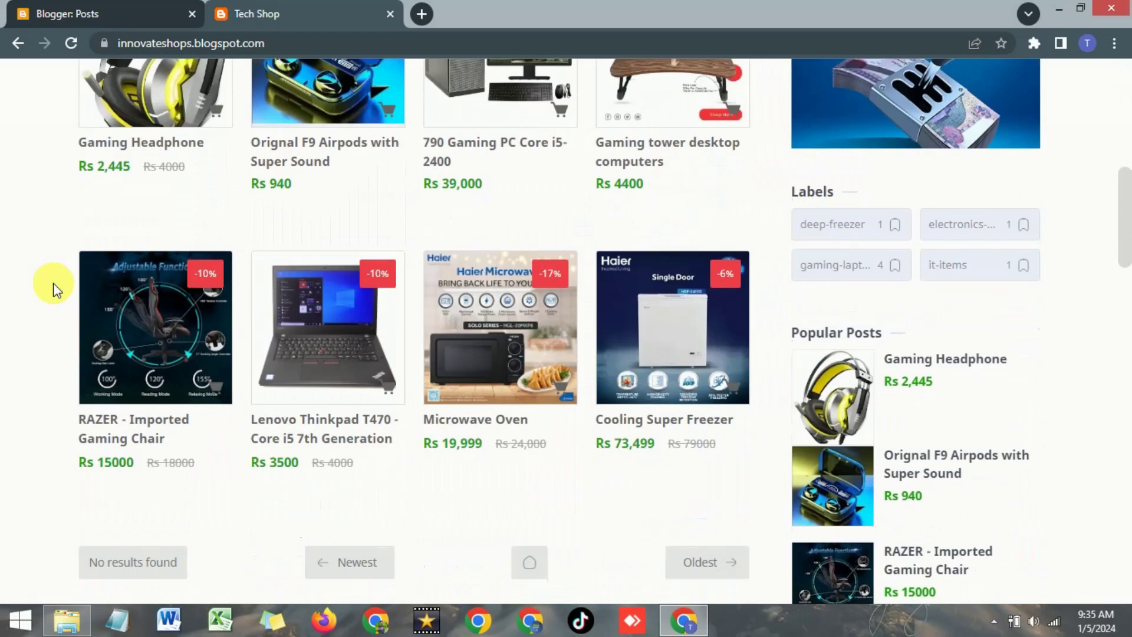
scroll(53, 289, "down", 3)
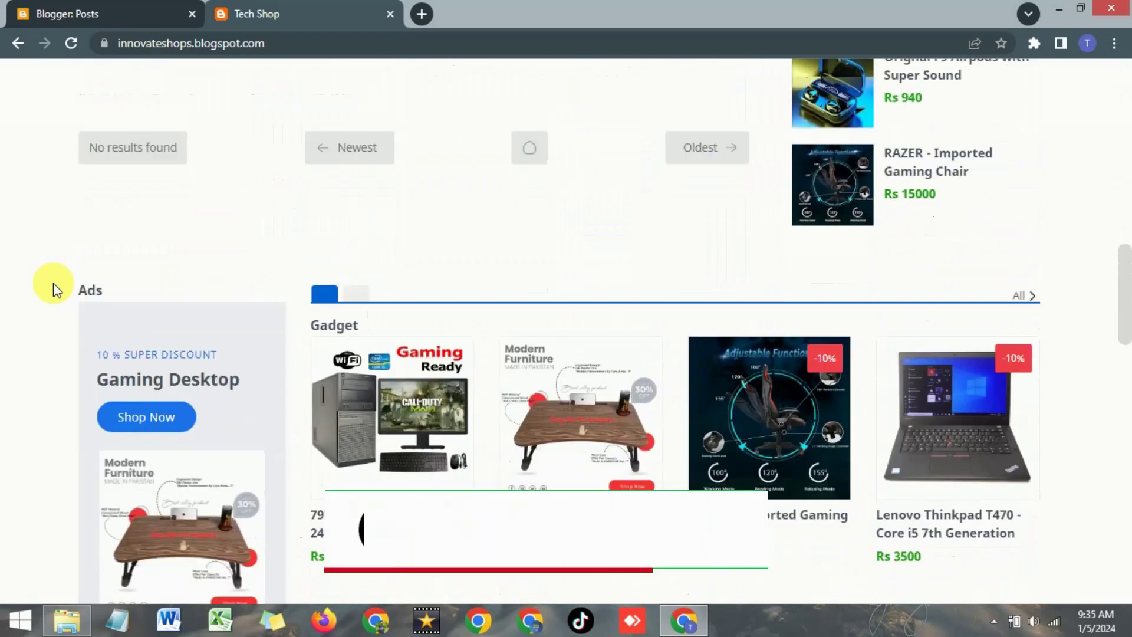
scroll(53, 289, "down", 3)
scroll(53, 289, "up", 15)
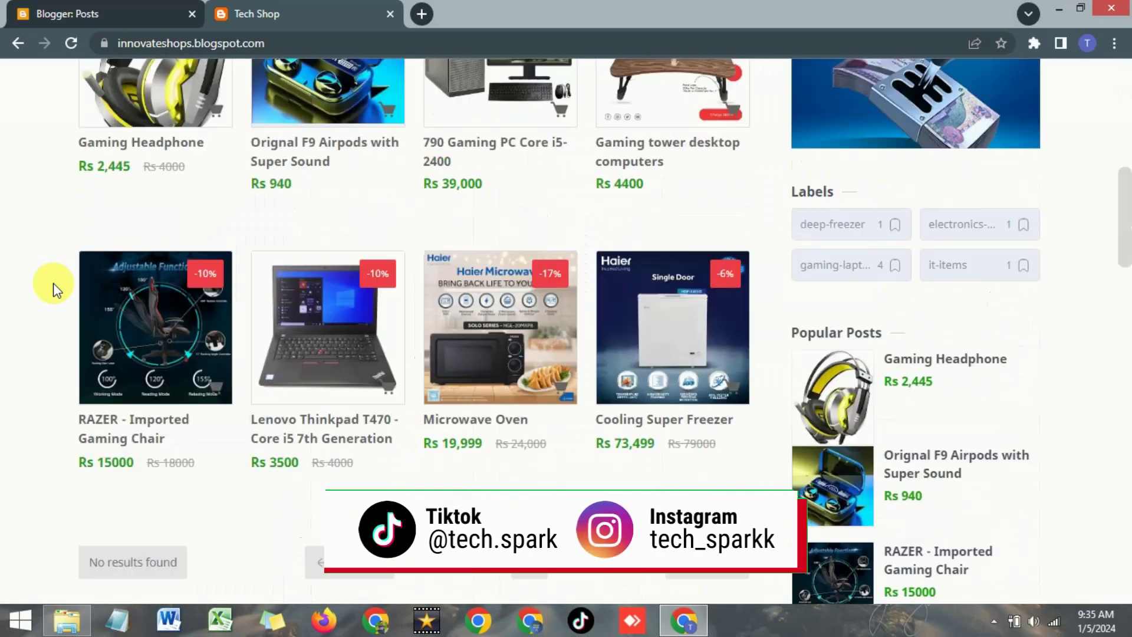
scroll(54, 289, "up", 5)
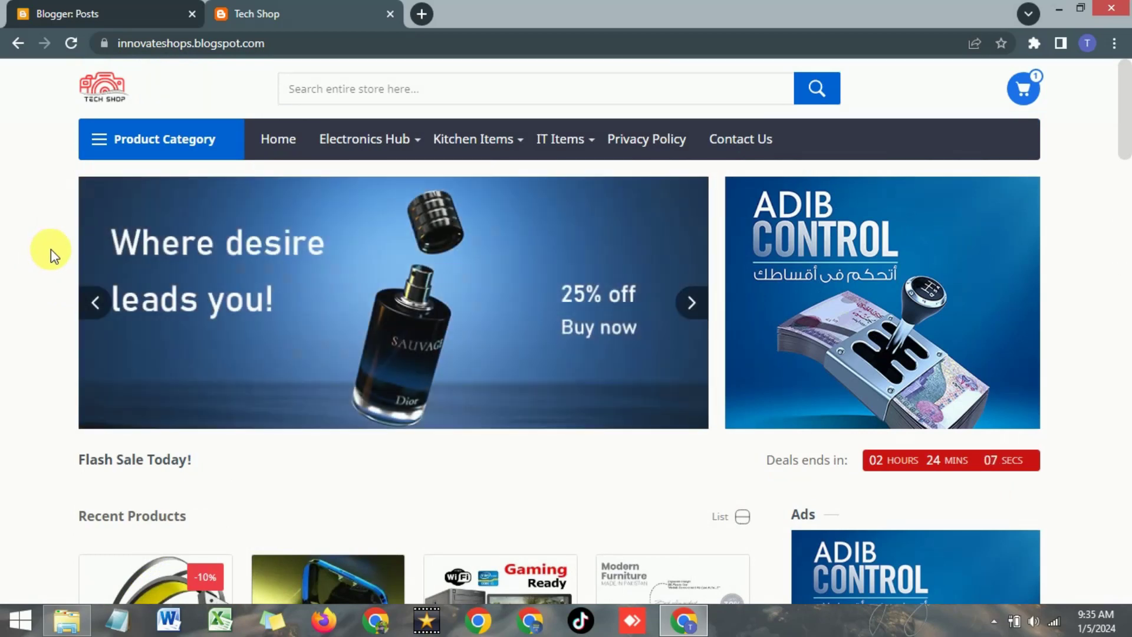
scroll(52, 254, "down", 3)
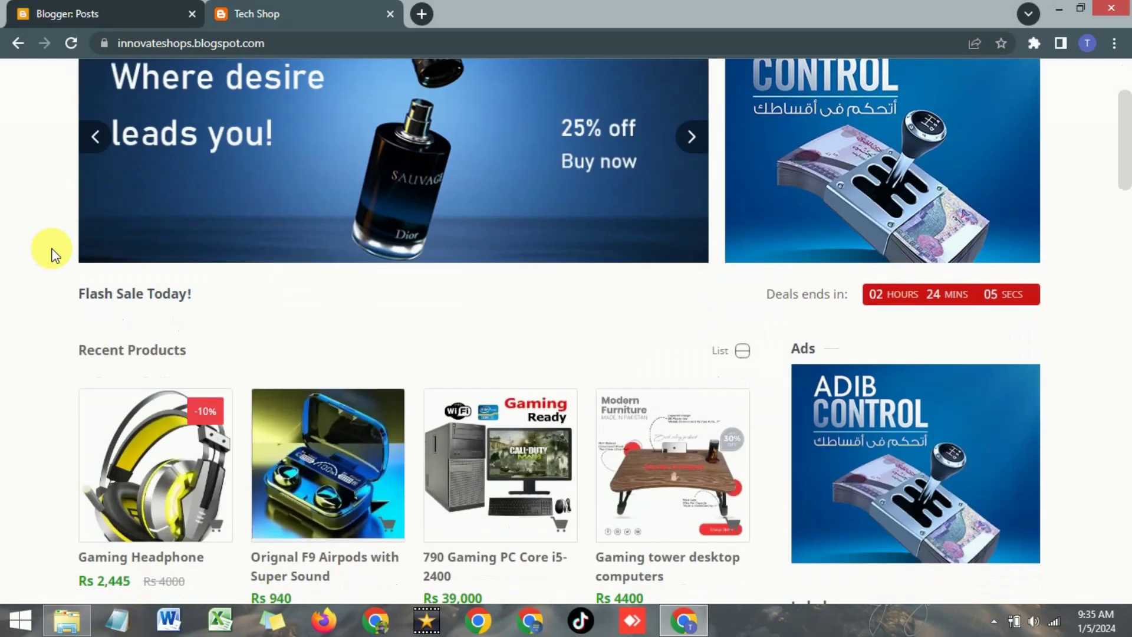
scroll(51, 253, "down", 3)
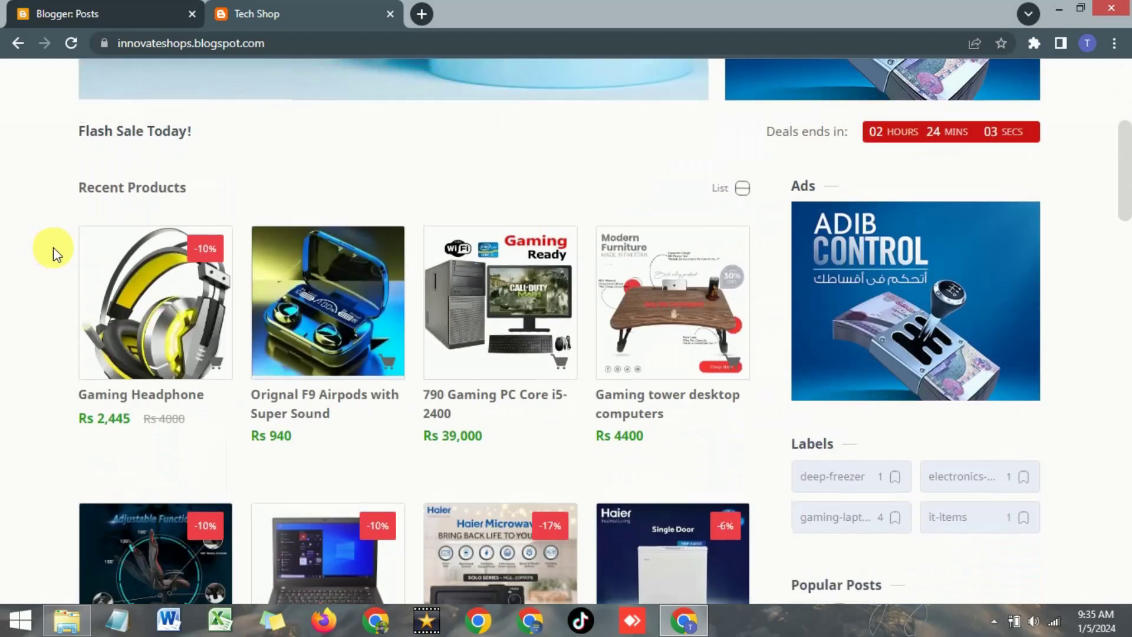
scroll(54, 253, "up", 6)
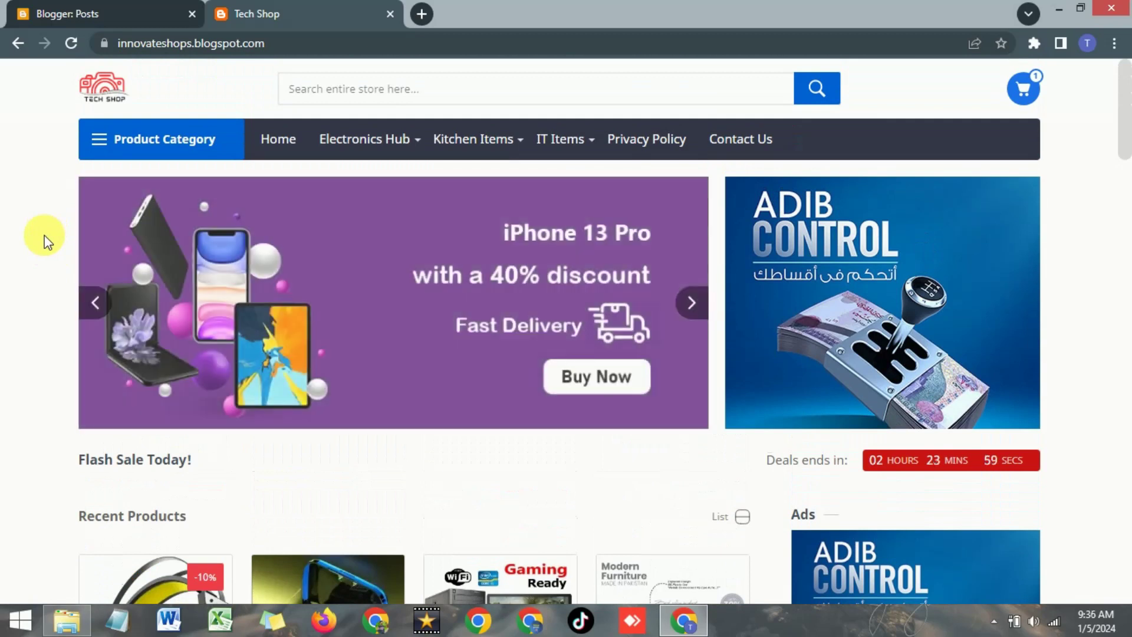
scroll(44, 236, "down", 2)
scroll(44, 241, "down", 9)
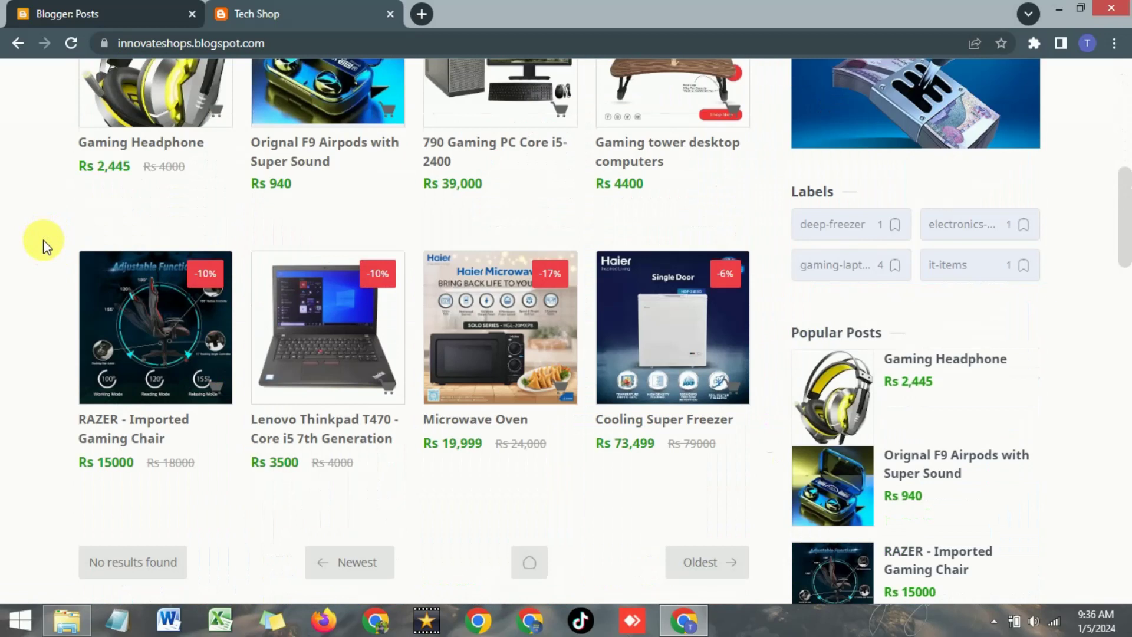
scroll(44, 245, "up", 10)
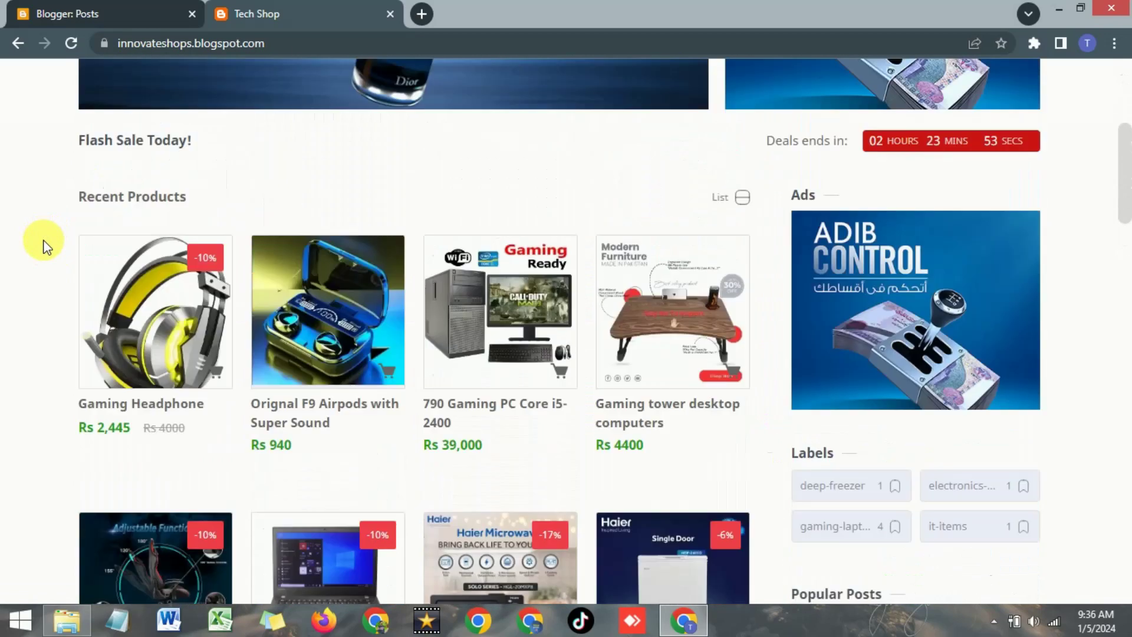